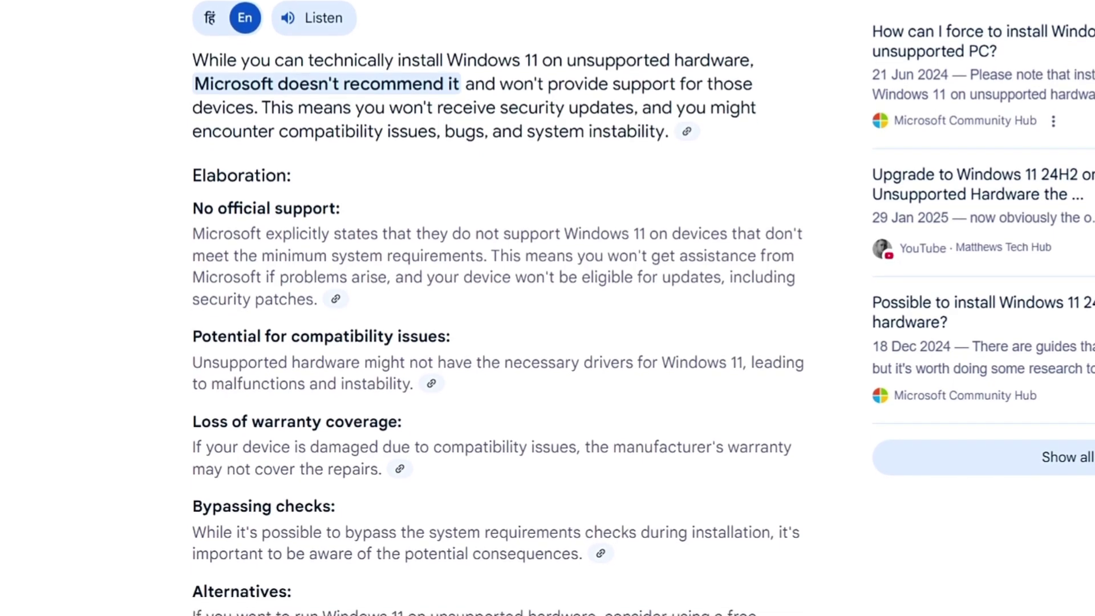
Scroll through Google's AI overview on the risks of Windows 11 on unsupported hardware
scroll(498, 308, "down", 1)
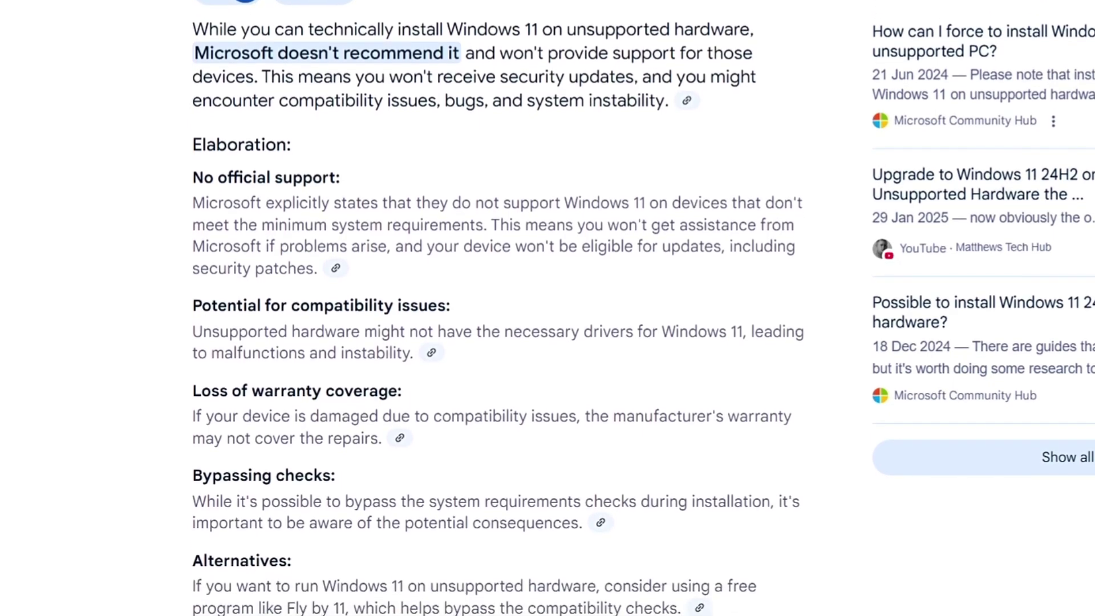
scroll(498, 308, "down", 1)
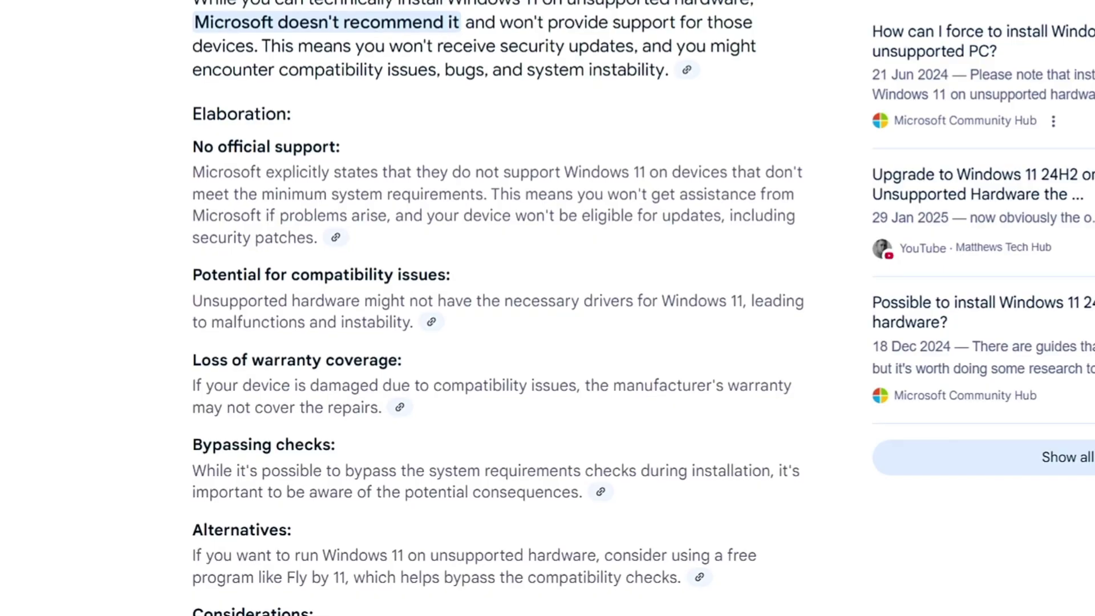
scroll(498, 308, "down", 1)
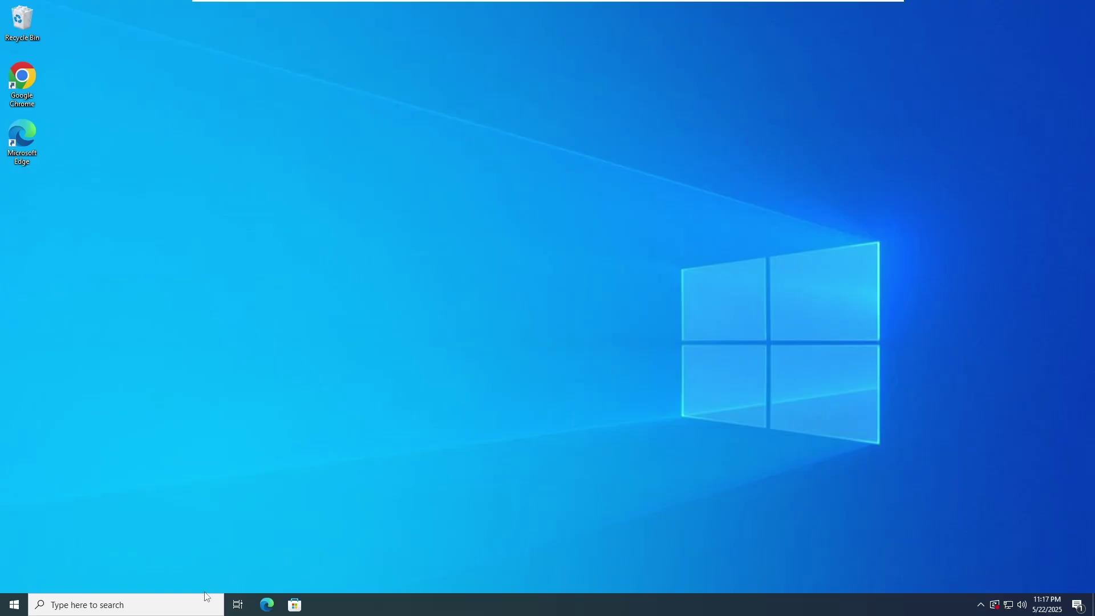
left_click(171, 606)
type("w")
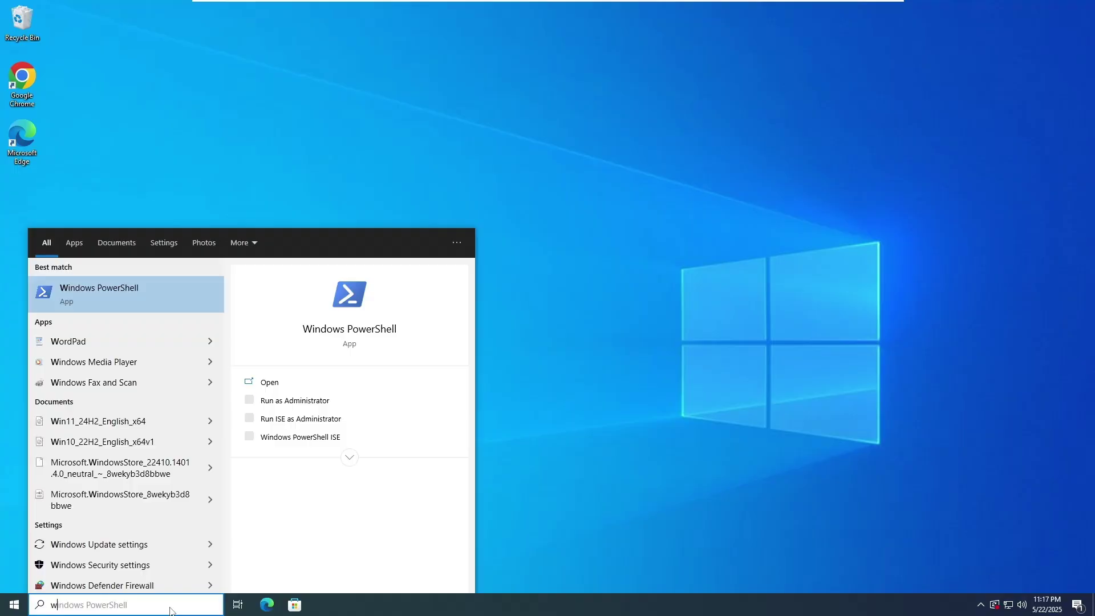
type("inver")
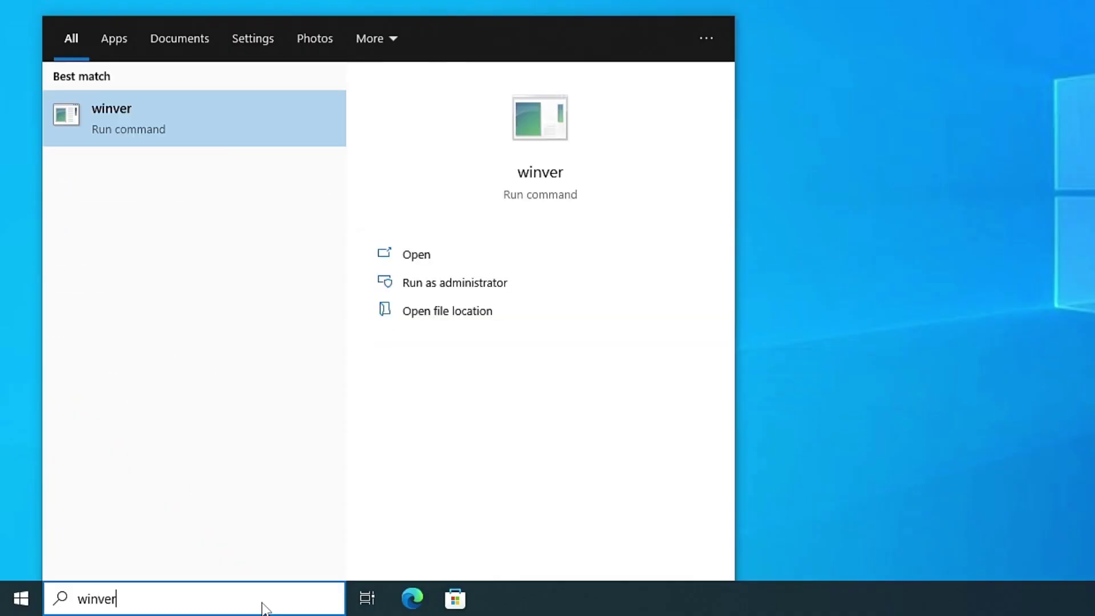
key("Return")
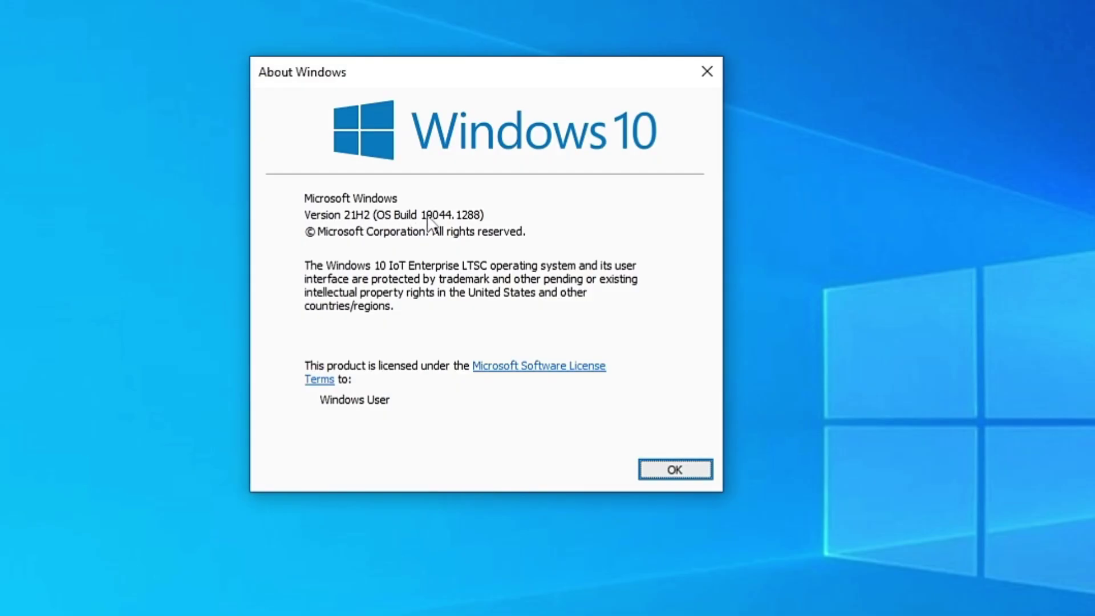
left_click(666, 480)
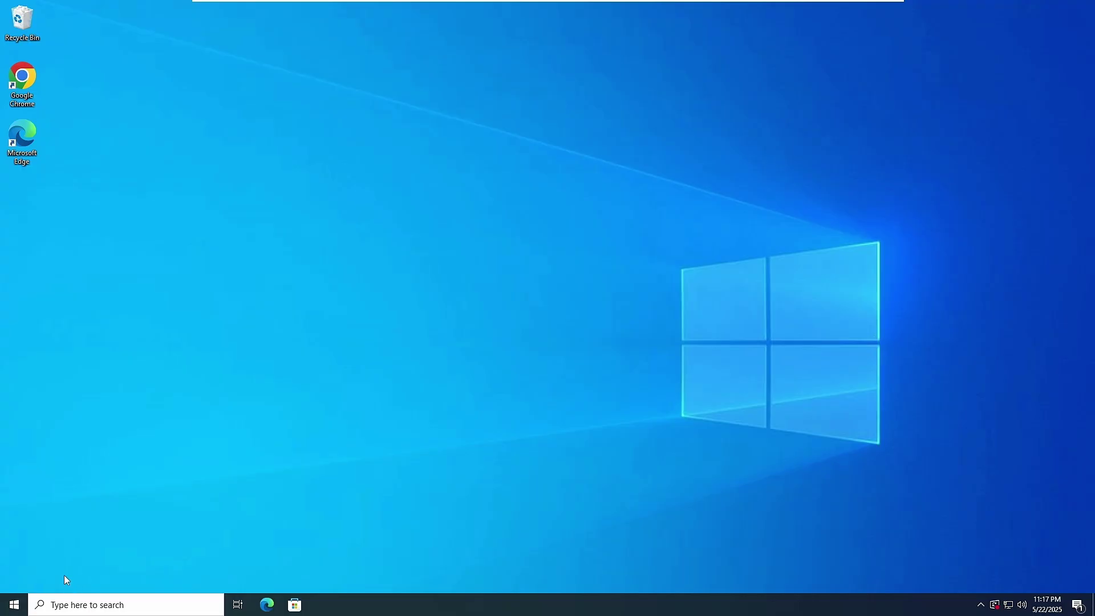
Open Windows Update in Settings and enlarge the window to show the pending 2025-05 cumulative update
right_click(19, 600)
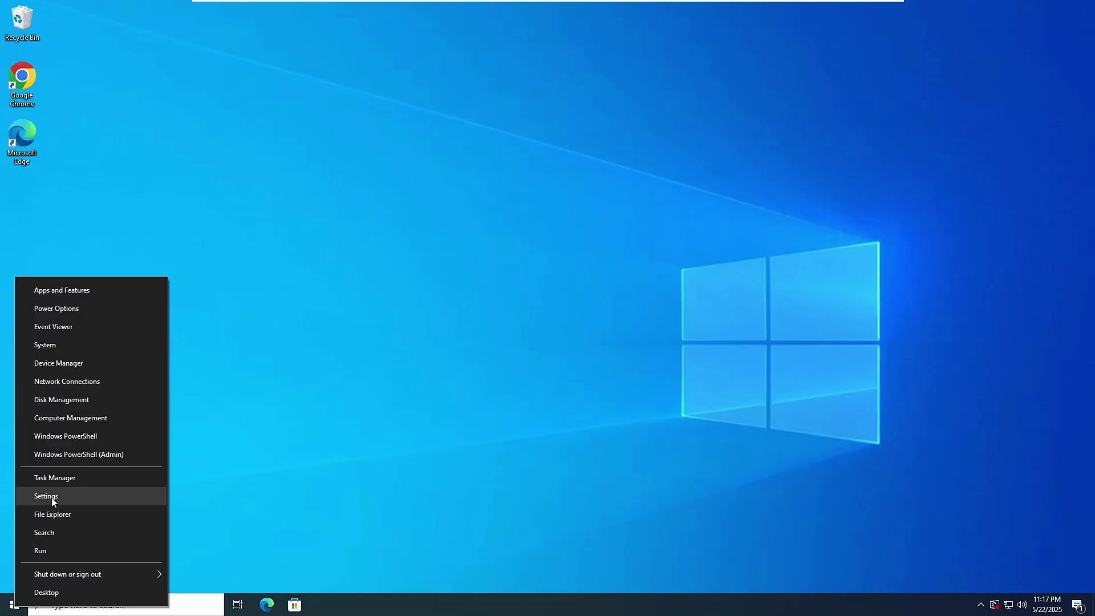
left_click(51, 498)
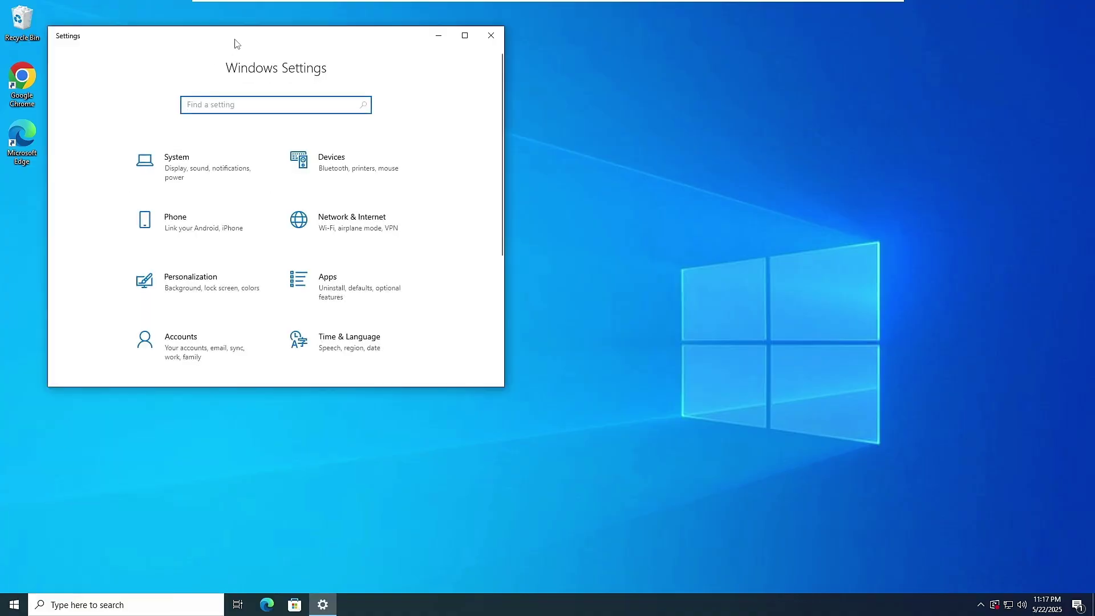
left_click_drag(237, 44, 452, 108)
scroll(538, 318, "down", 5)
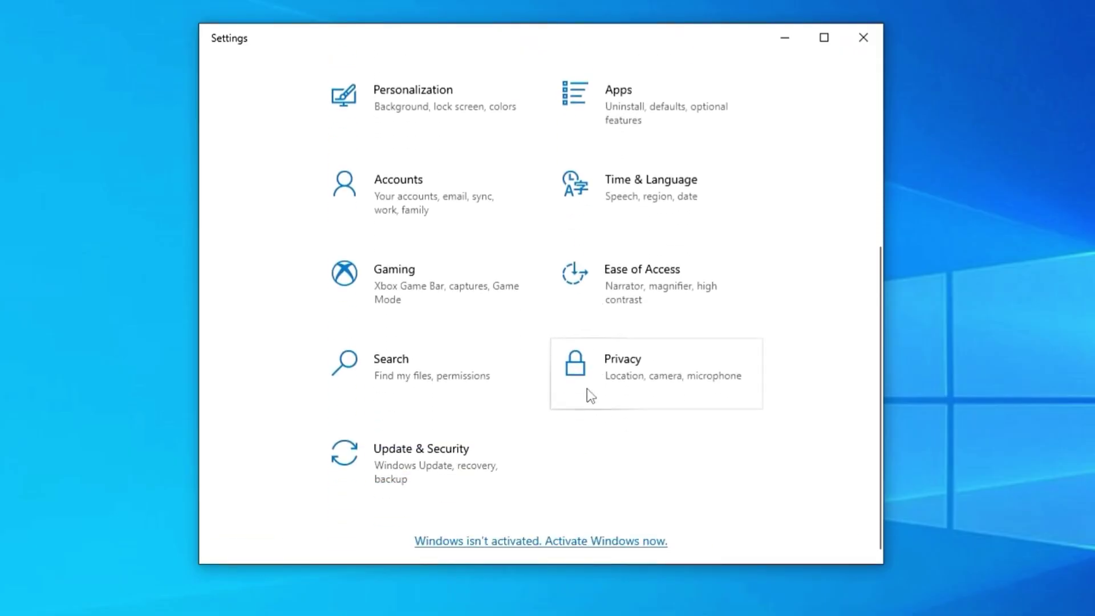
left_click(482, 464)
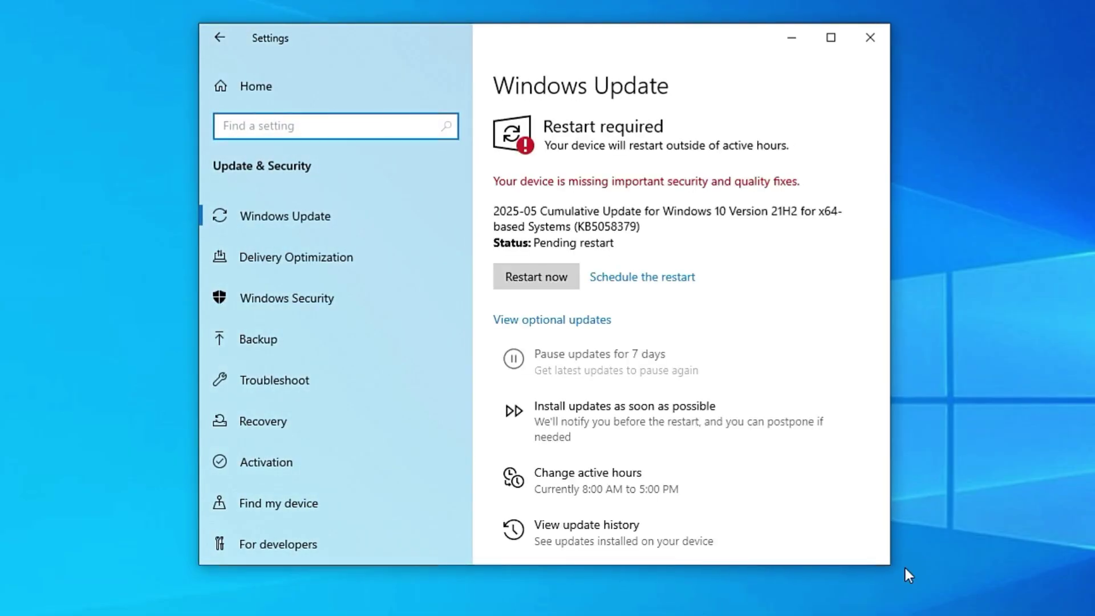
left_click_drag(907, 573, 1083, 605)
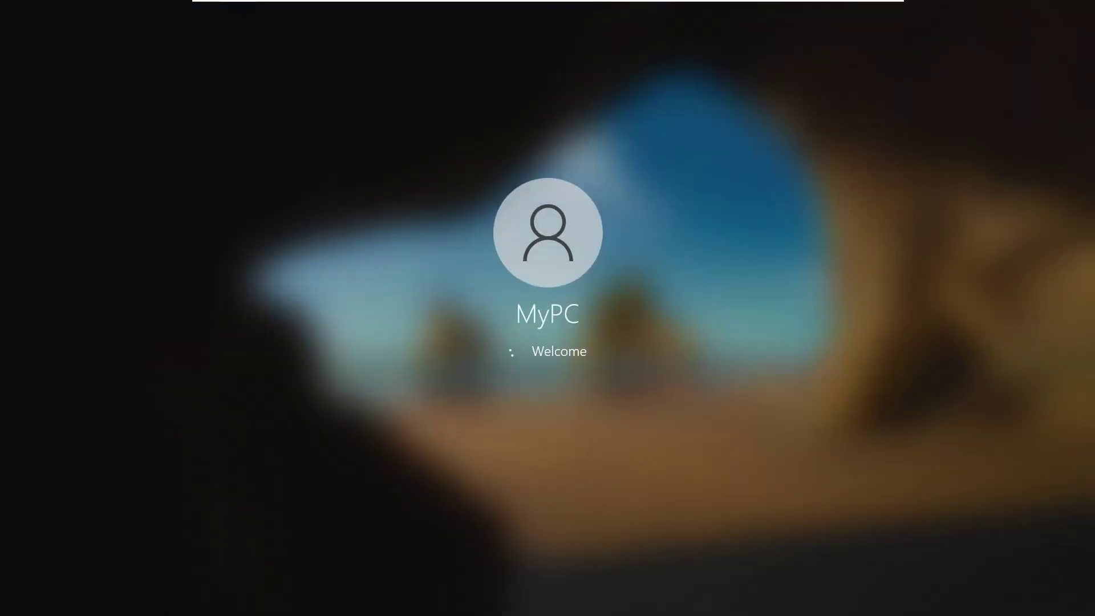
Refresh the desktop, then search Bing in Edge for 'windows 11 iso download'
right_click(576, 231)
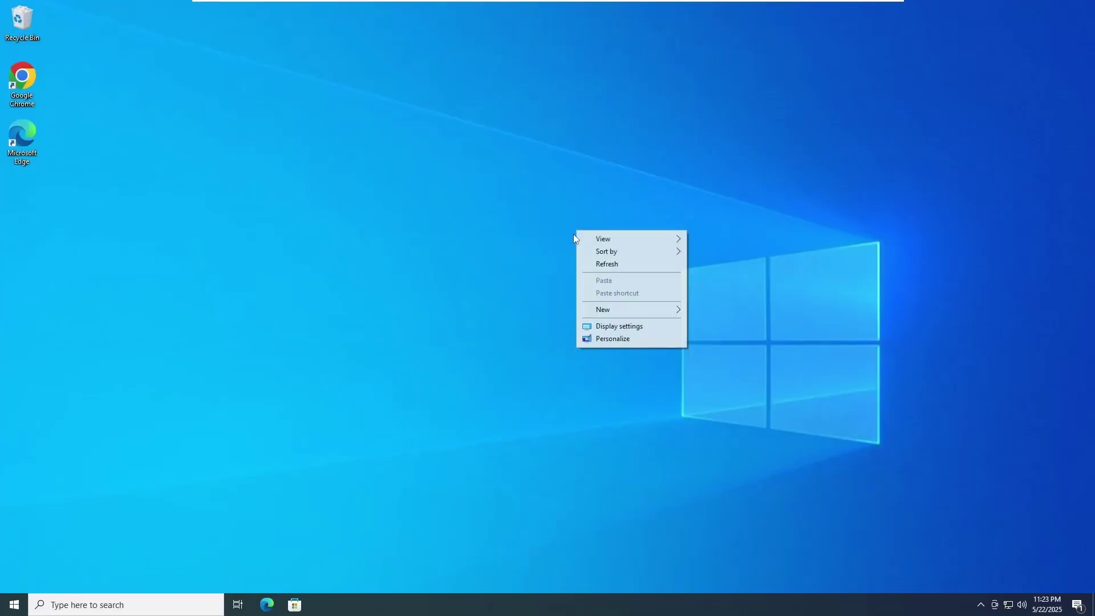
left_click(609, 268)
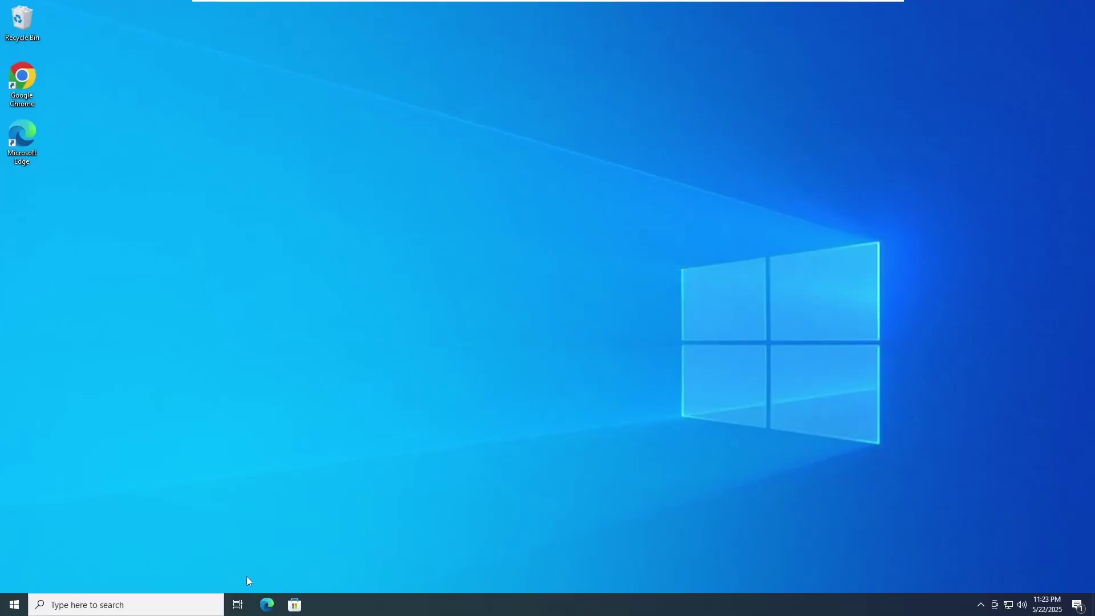
left_click(267, 604)
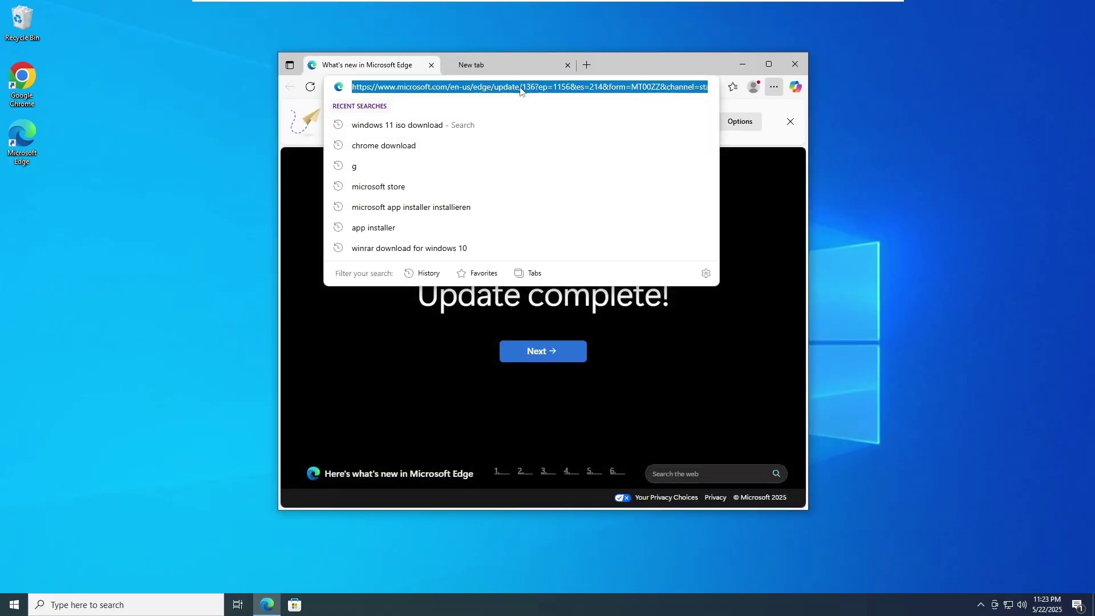
type("win")
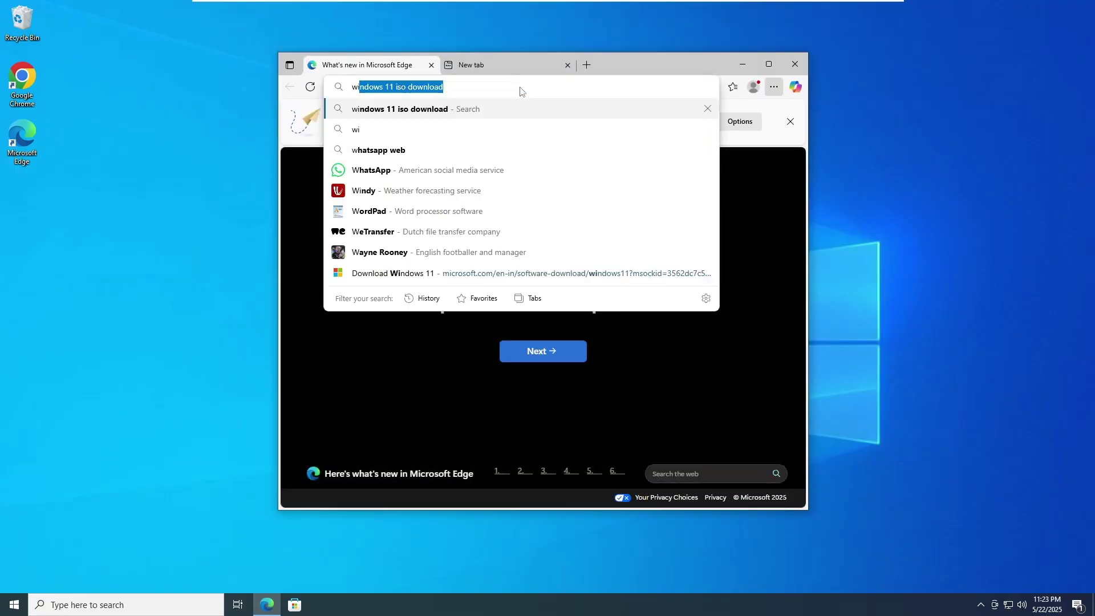
type("dows")
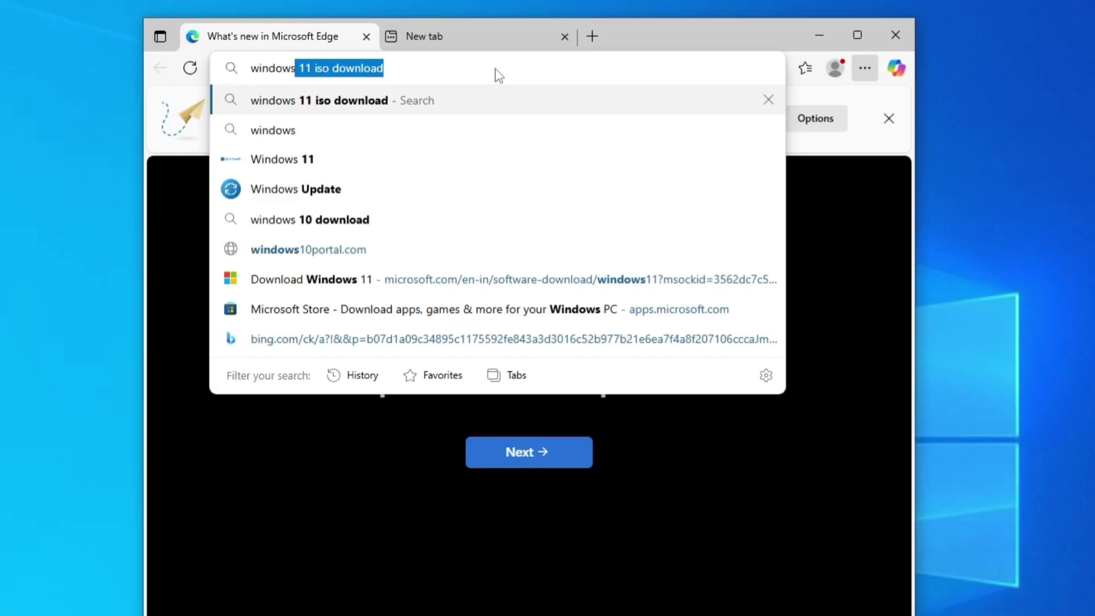
key("Return")
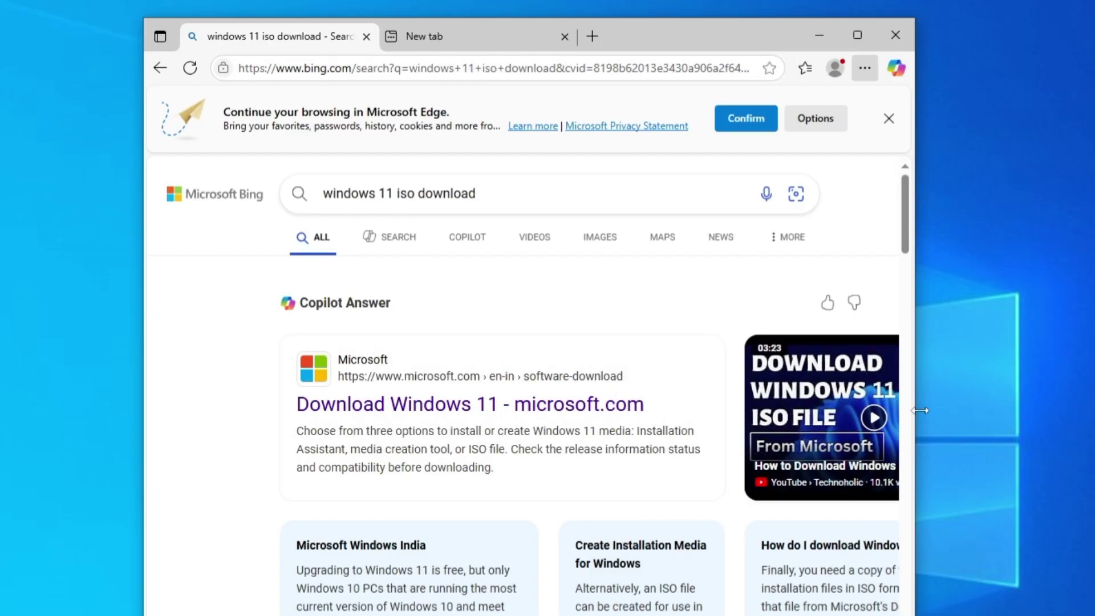
Request the Windows 11 multi-edition ISO for x64, open the language list, then search for cmd
left_click_drag(918, 409, 1094, 408)
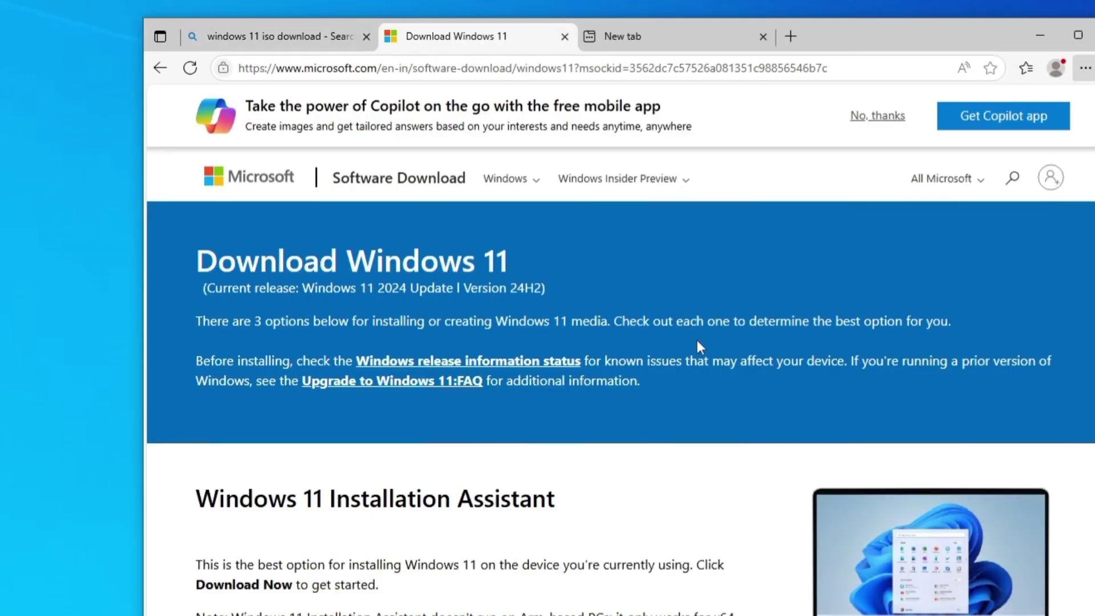
scroll(657, 348, "down", 5)
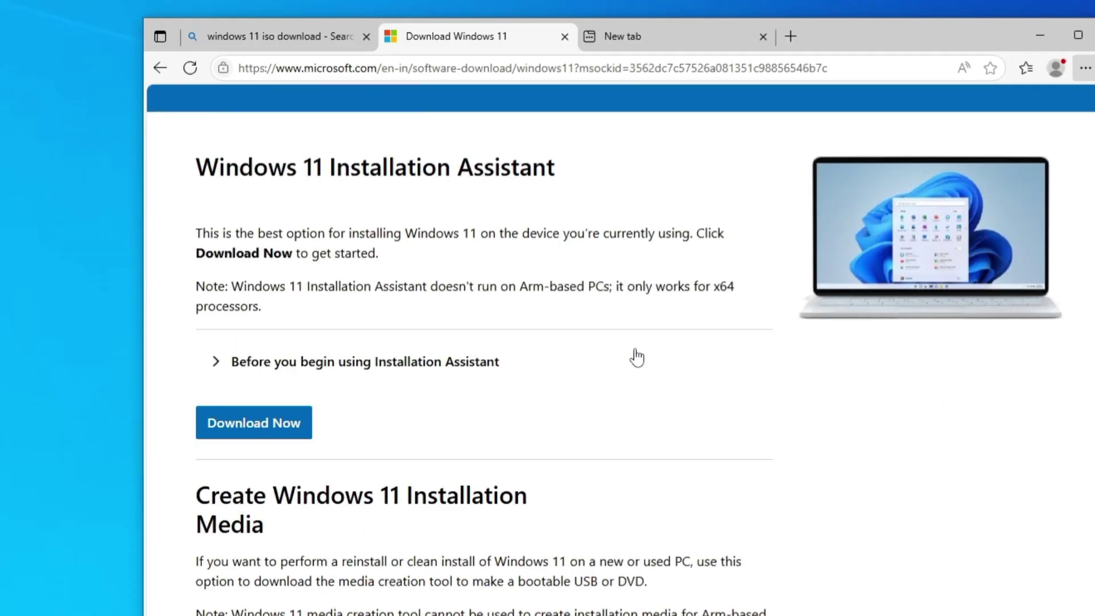
scroll(638, 358, "down", 10)
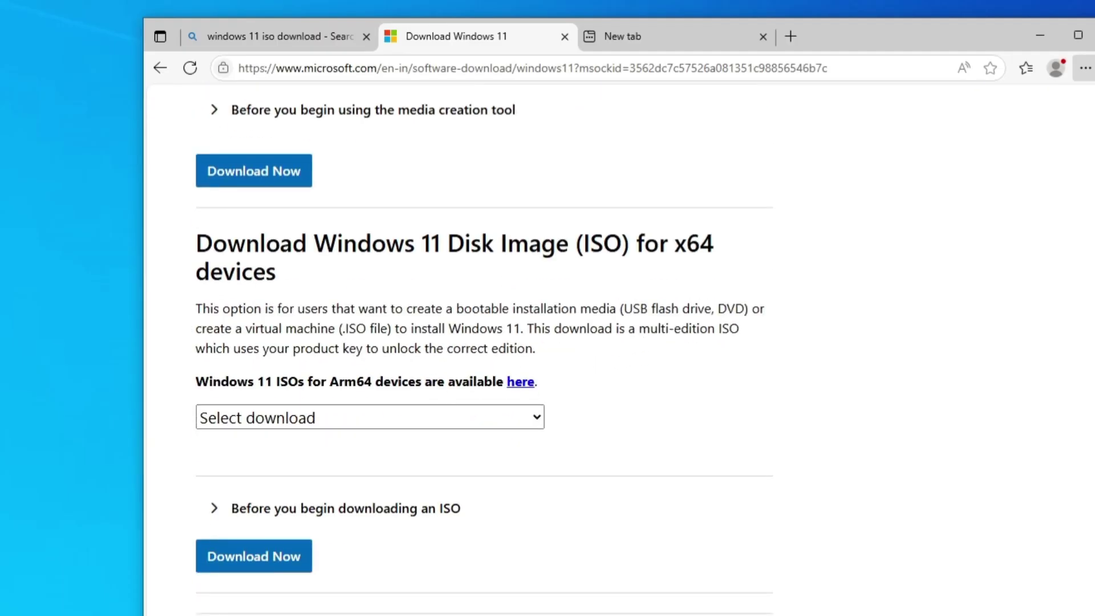
left_click(467, 424)
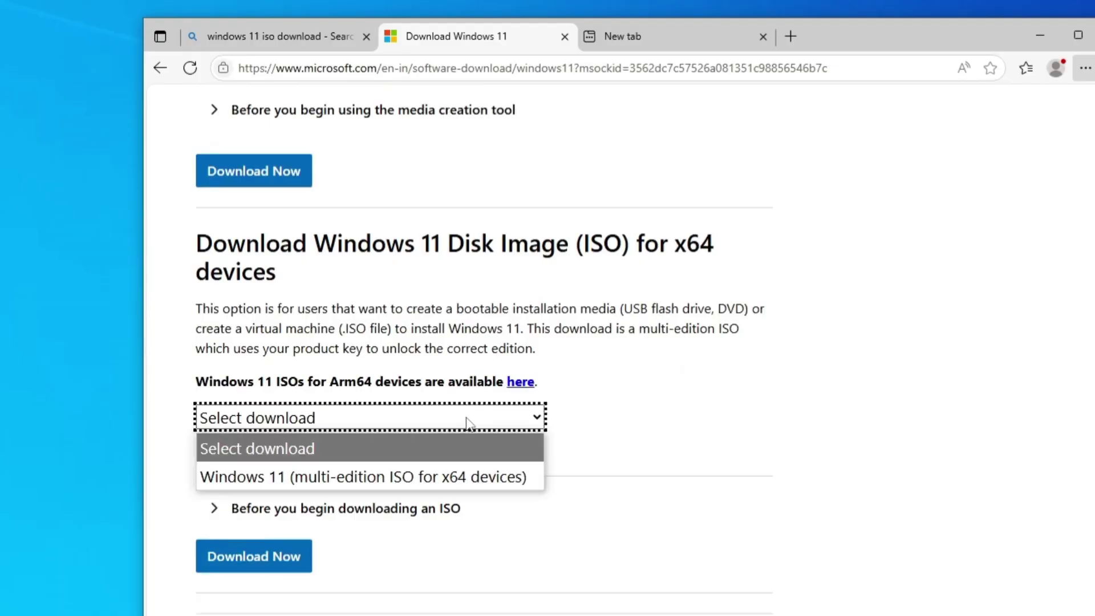
left_click(334, 479)
left_click(288, 562)
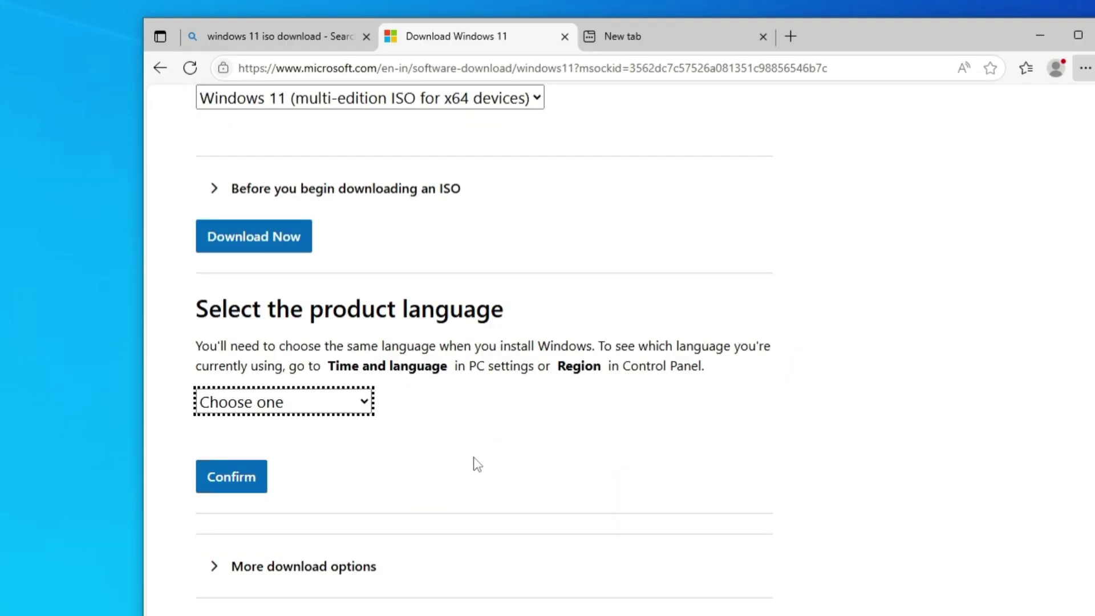
left_click(344, 420)
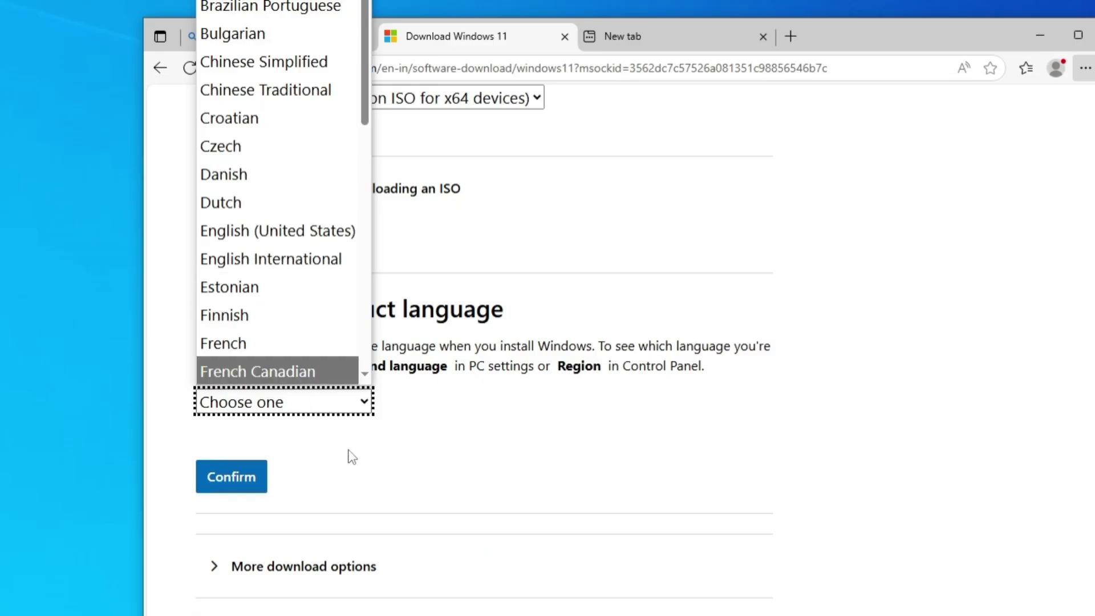
key("super")
type("cmd")
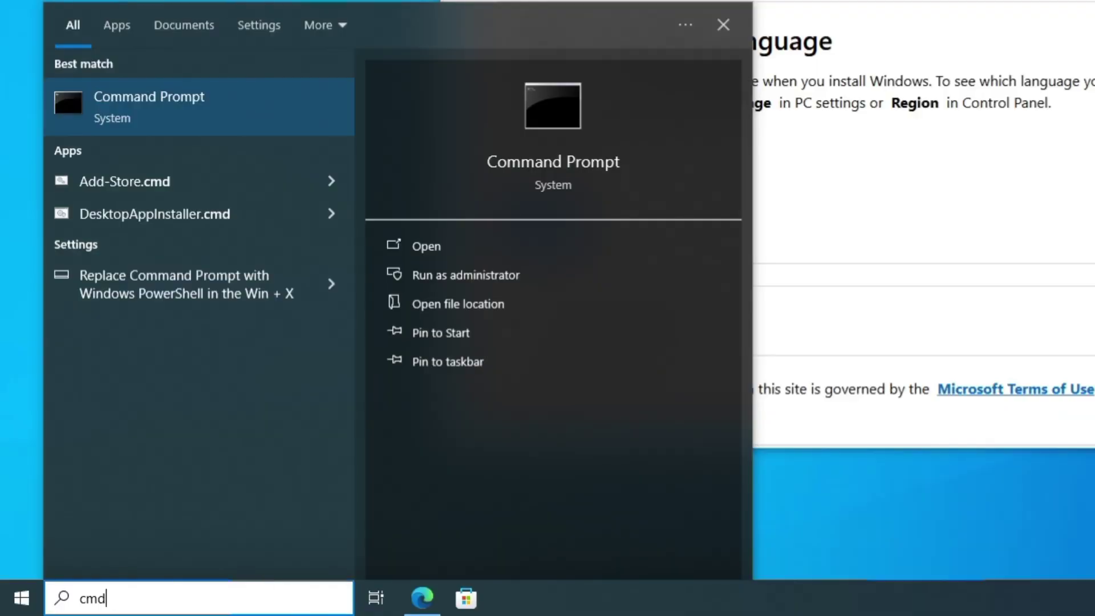
Run dism /get-intl /online as administrator and highlight the en-US installed language
left_click(446, 274)
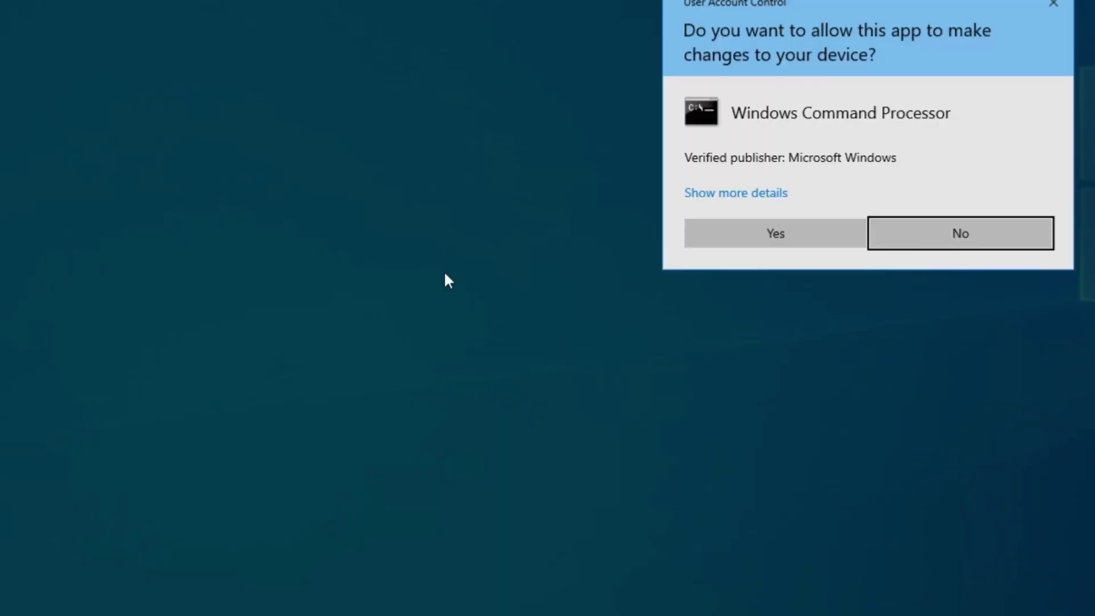
left_click(742, 245)
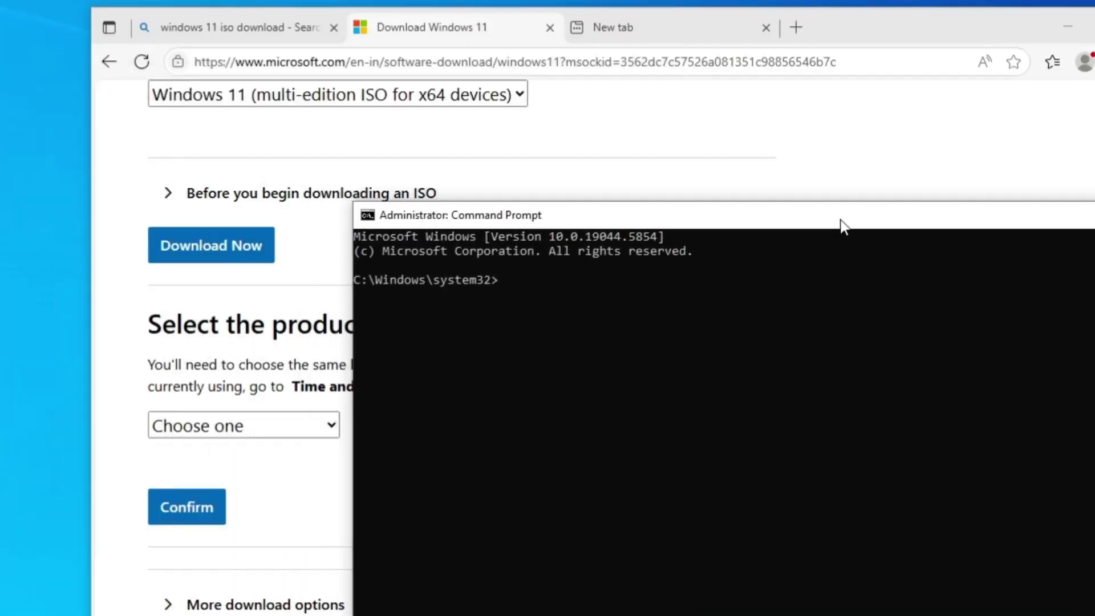
type("d")
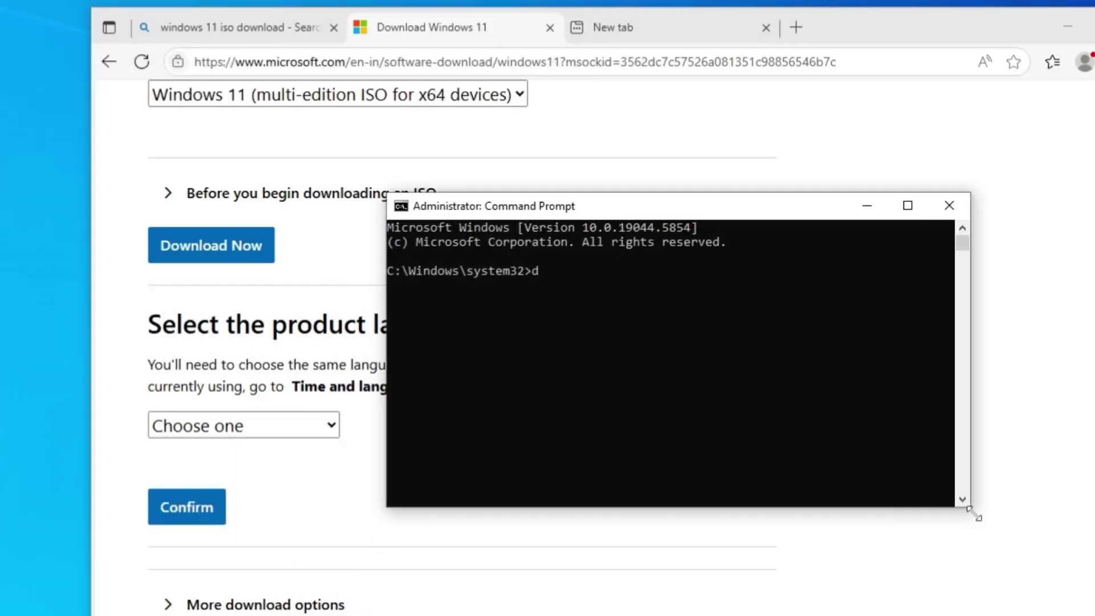
type("is")
type("m /g")
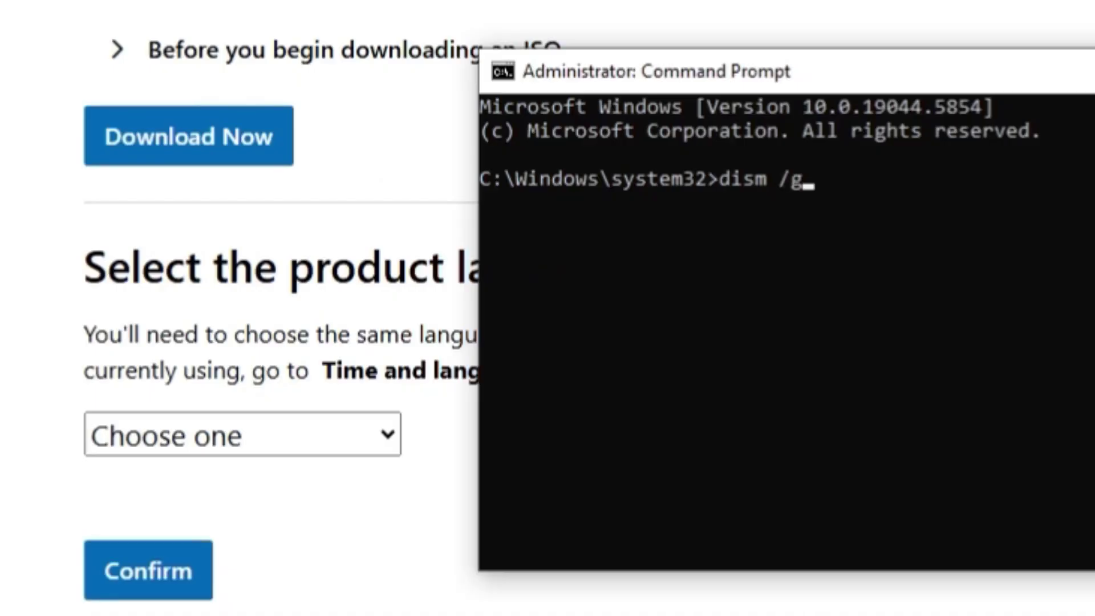
type("et-intl ")
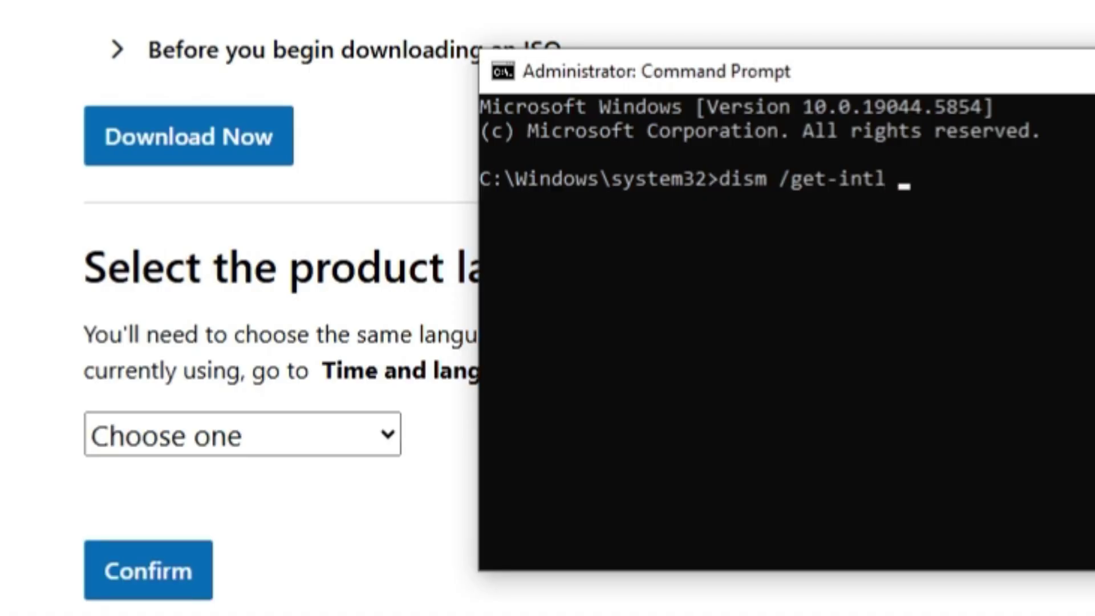
type("/online")
key("Return")
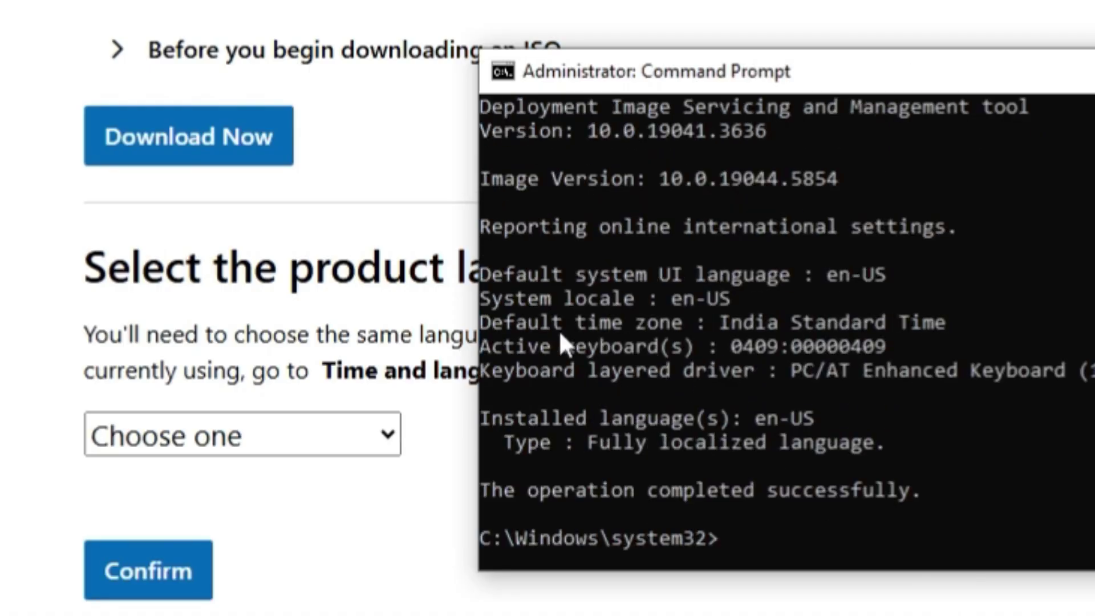
left_click_drag(745, 415, 814, 412)
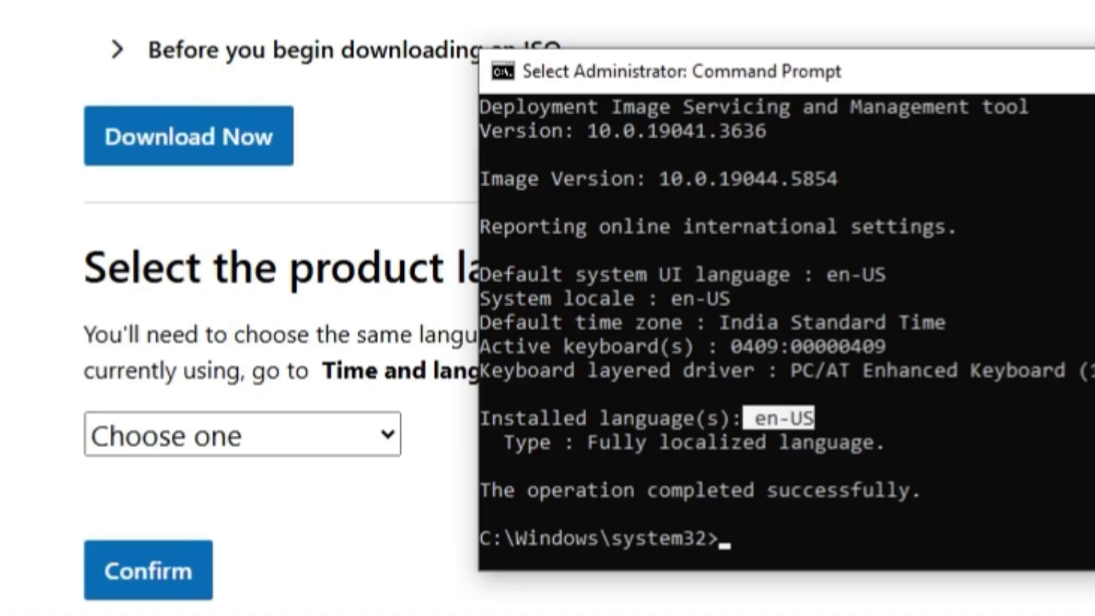
Confirm English (United States) as the product language and start the 64-bit ISO download
key("alt+Tab")
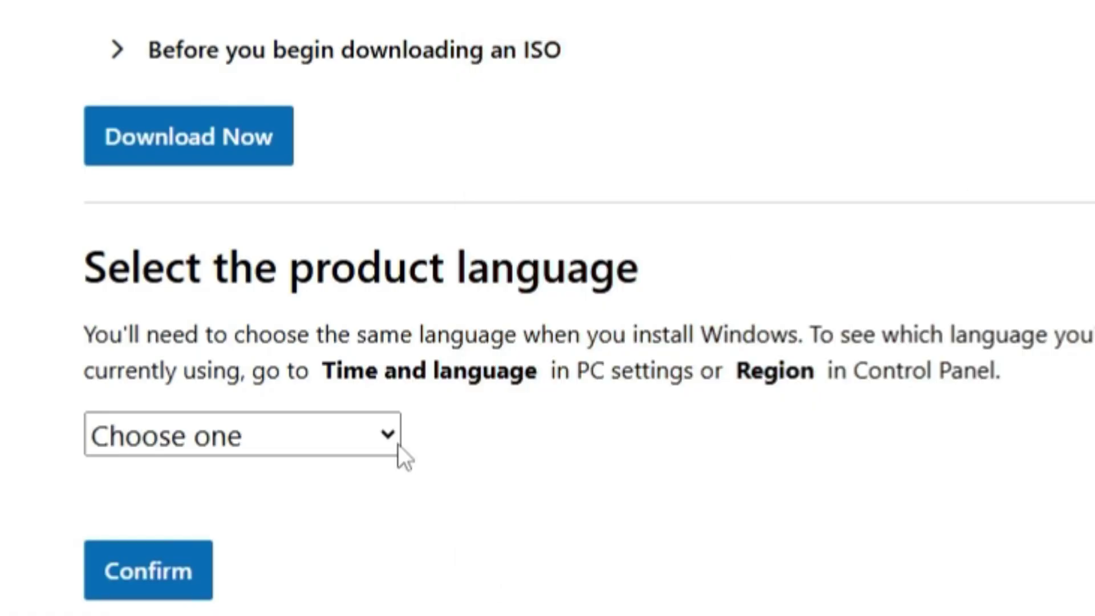
left_click(359, 452)
left_click(231, 133)
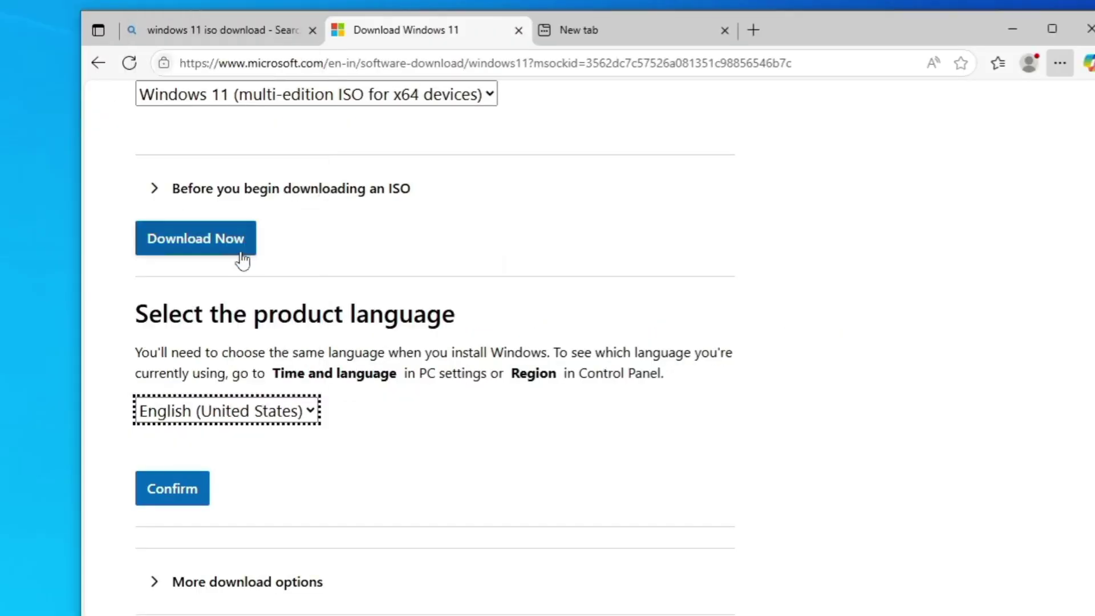
left_click(194, 492)
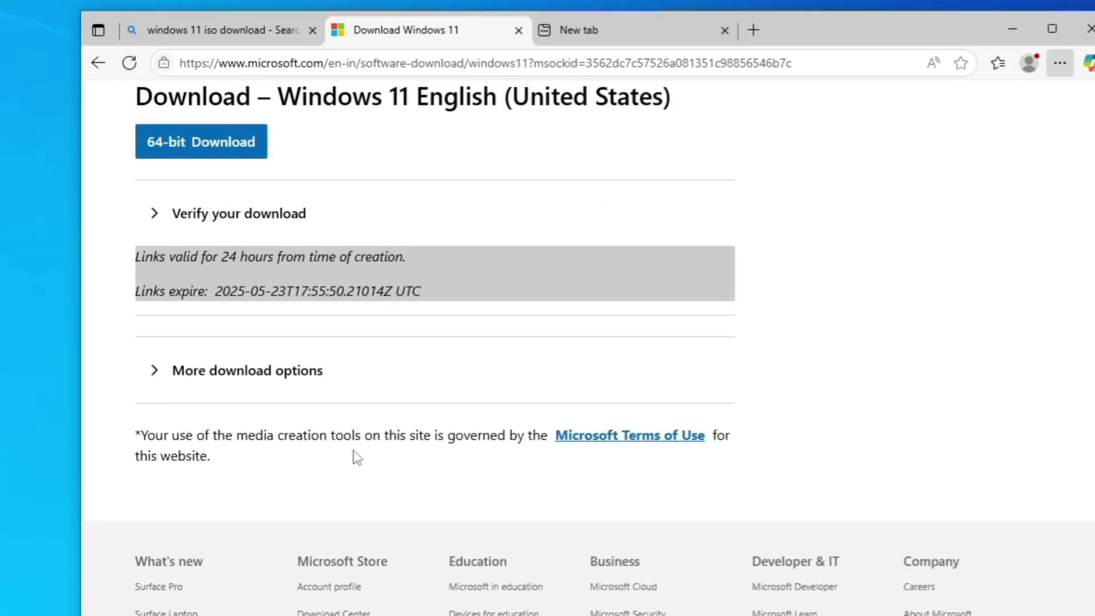
left_click(239, 162)
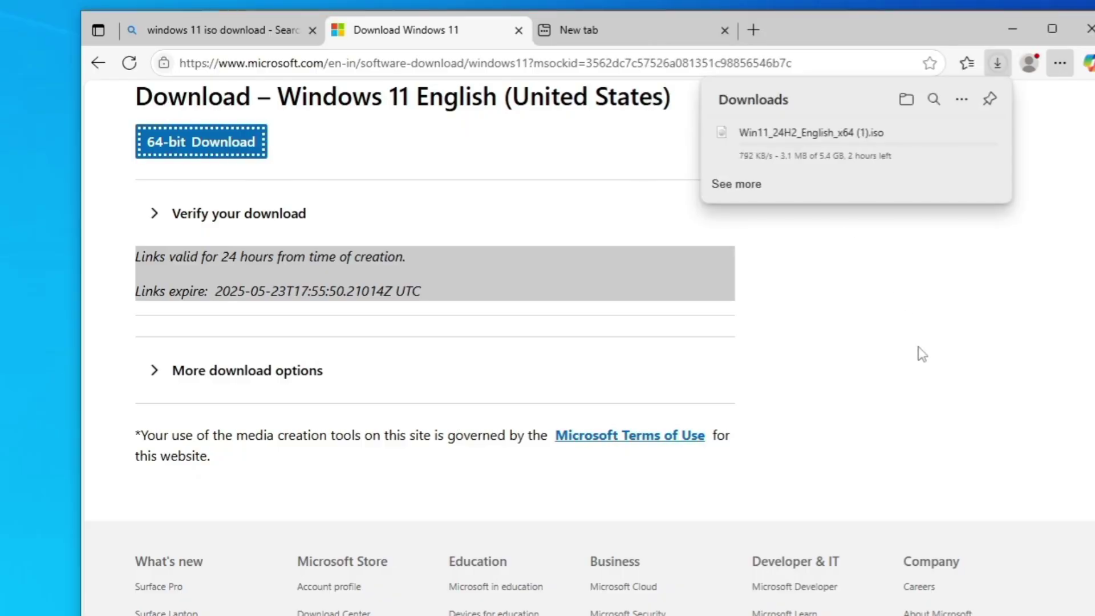
mouse_move(798, 170)
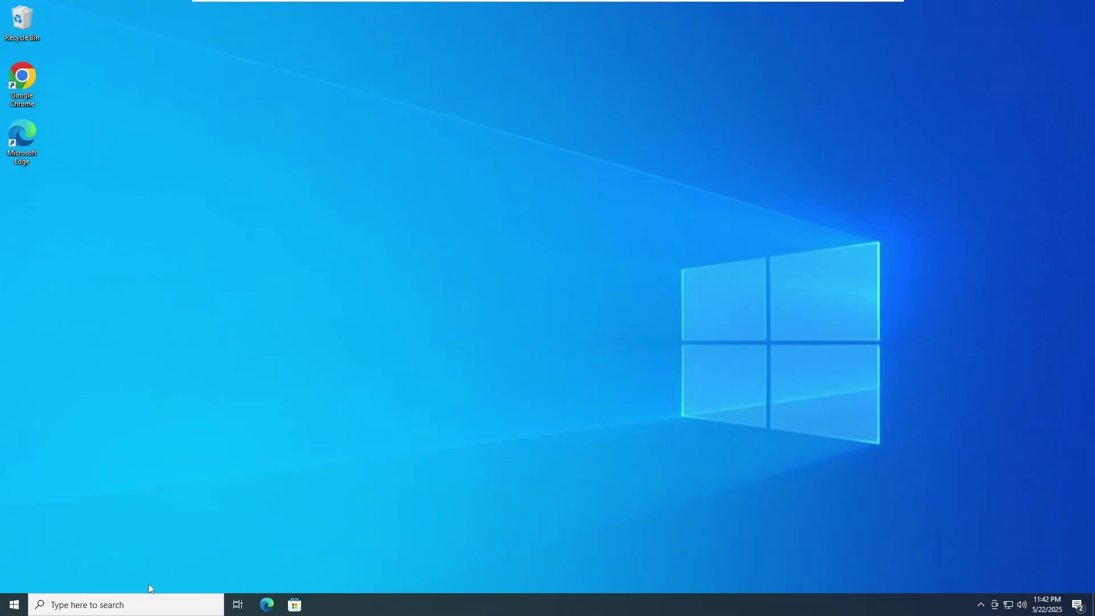
Mount Win11_24H2_English_x64 from Downloads and show its drive path E:\ in the address bar
key("super+e")
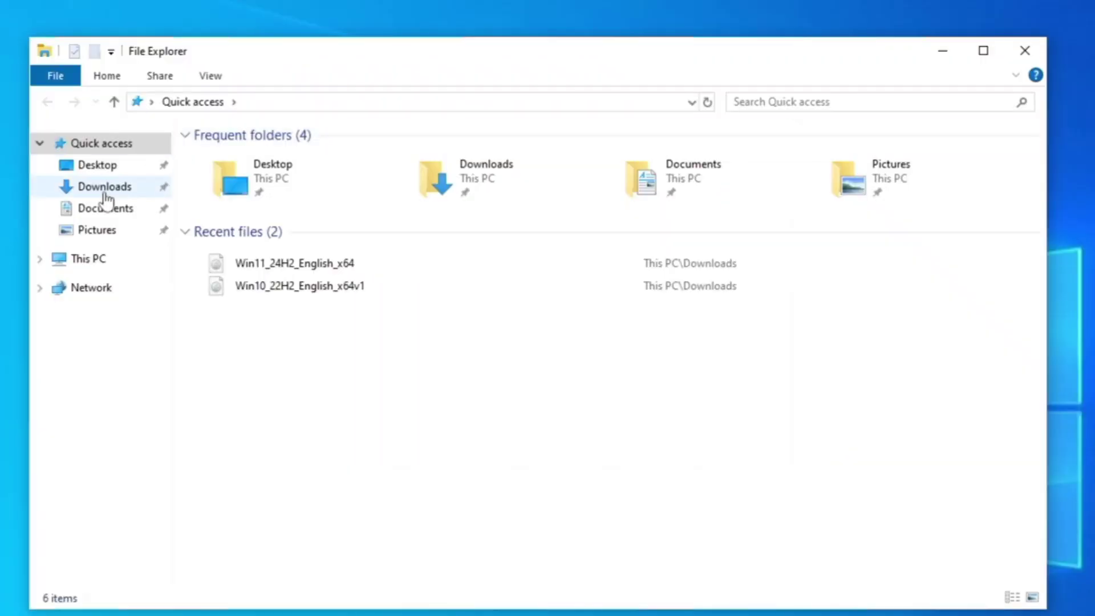
left_click(105, 193)
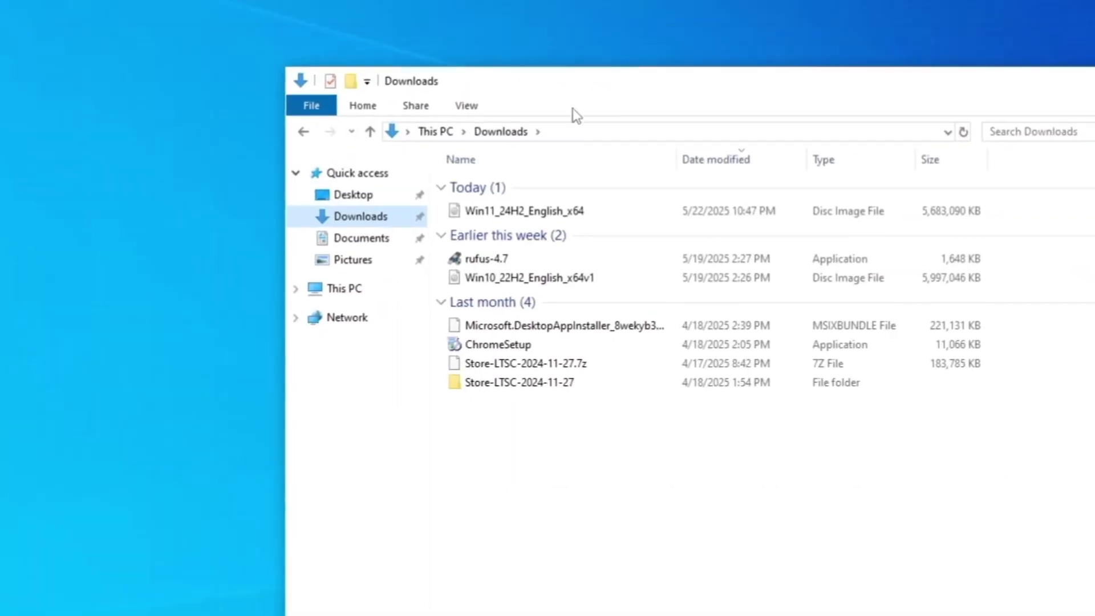
left_click(503, 212)
right_click(505, 215)
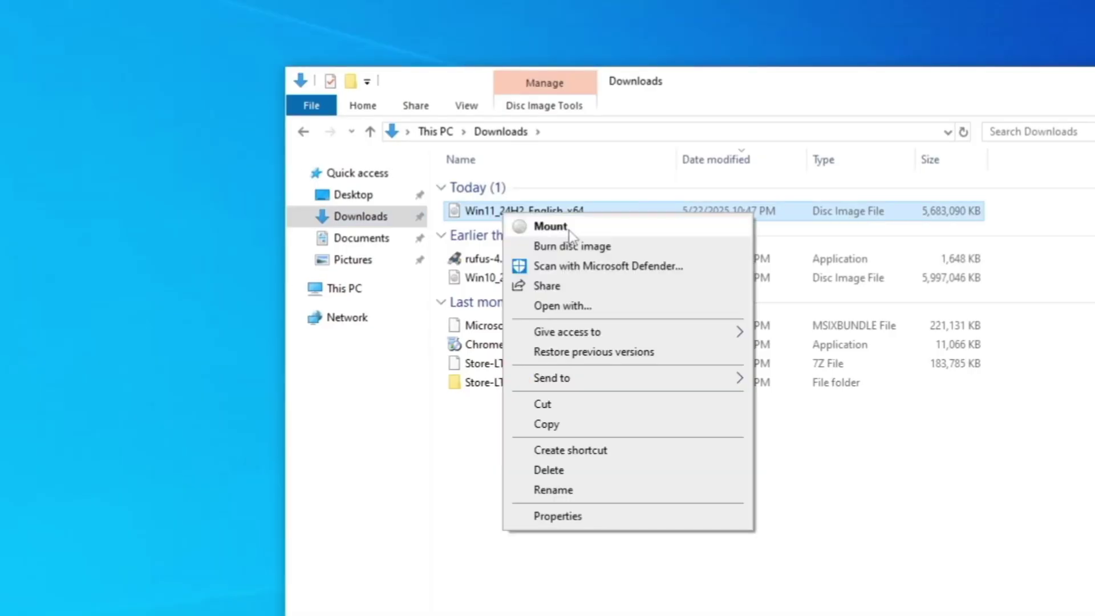
left_click(603, 227)
left_click(601, 361)
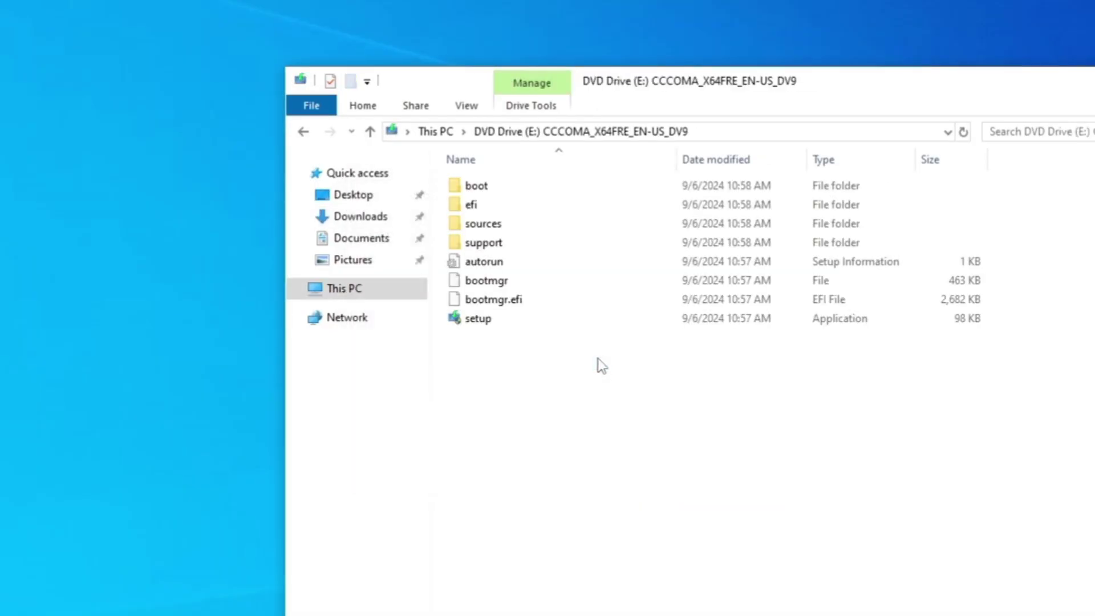
left_click(751, 132)
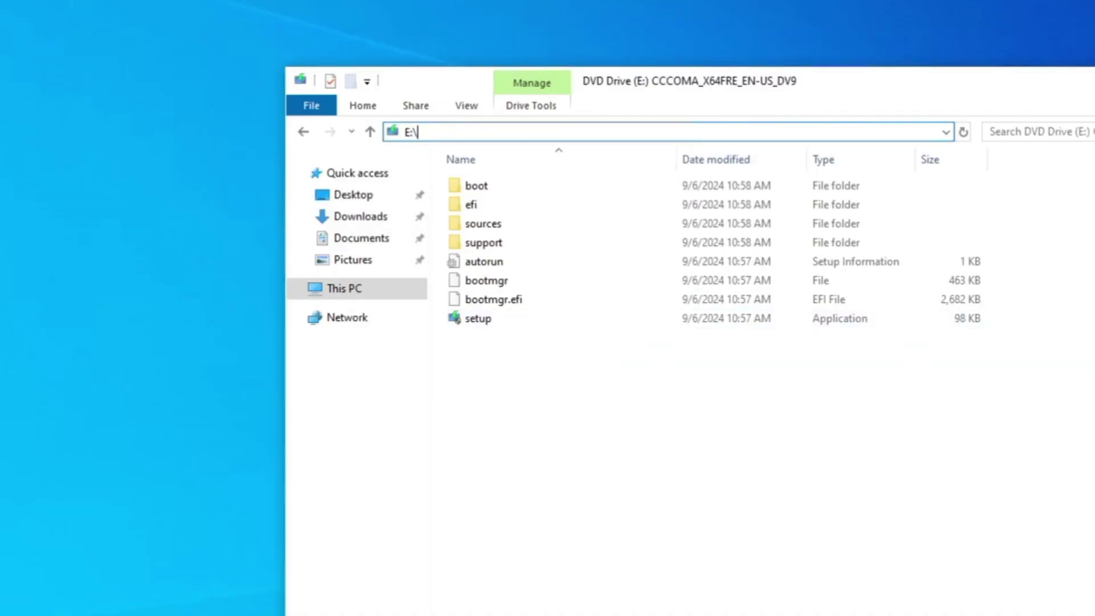
key("End")
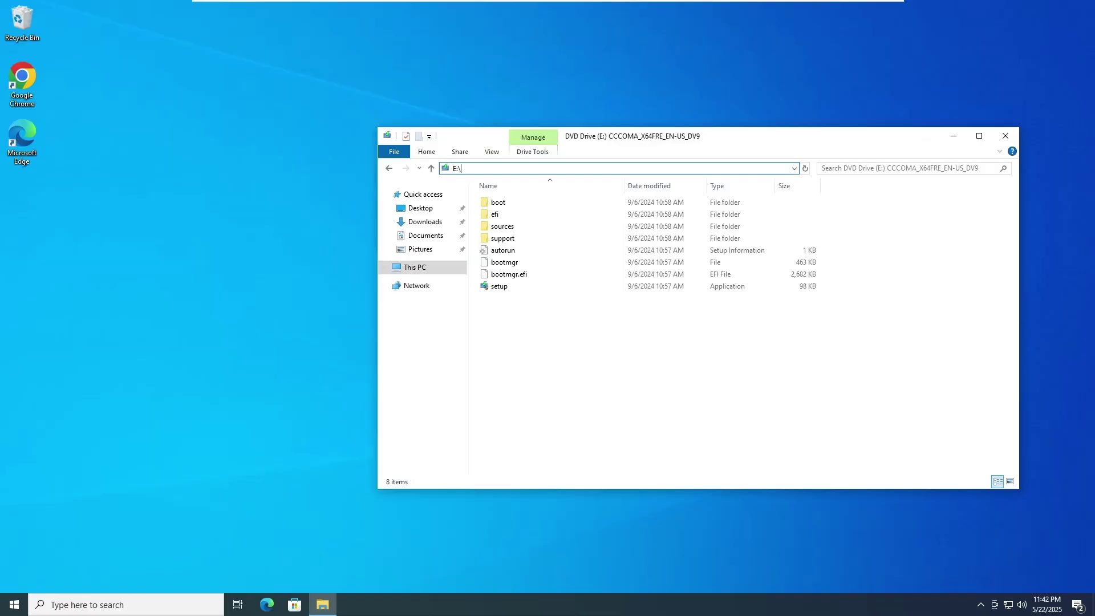
Open an administrator Command Prompt, reposition it, and confirm the mounted drive is E:\
left_click(120, 605)
type("c")
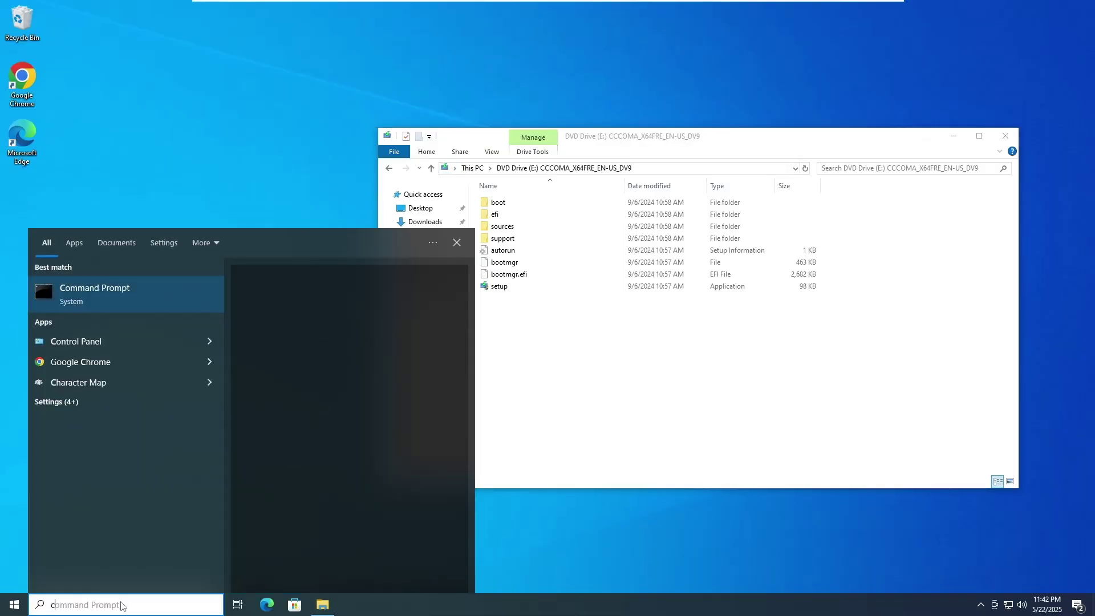
type("md")
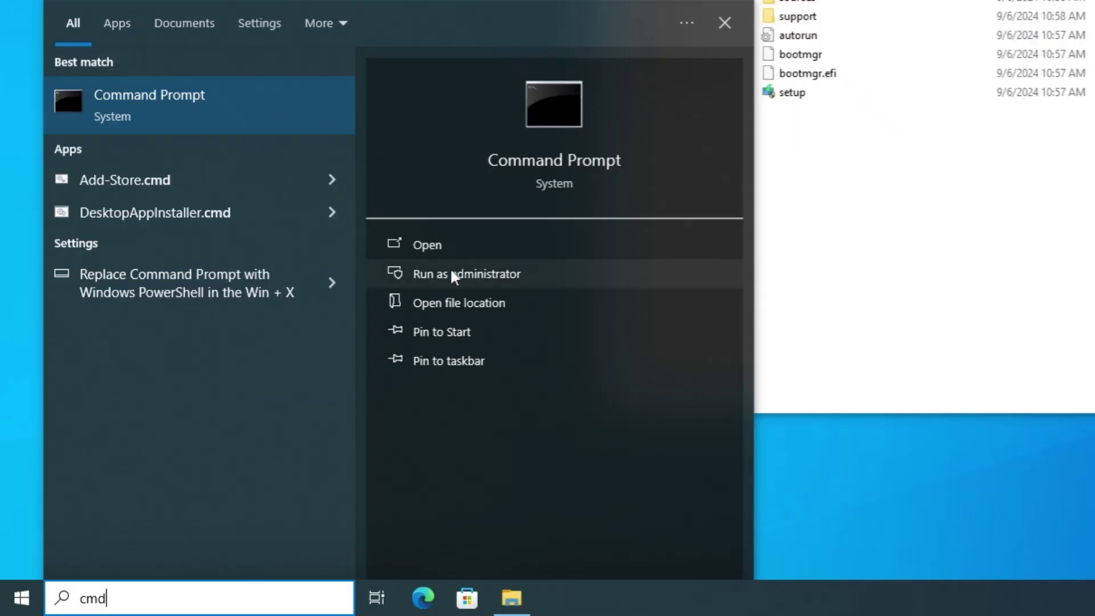
left_click(451, 272)
left_click(755, 239)
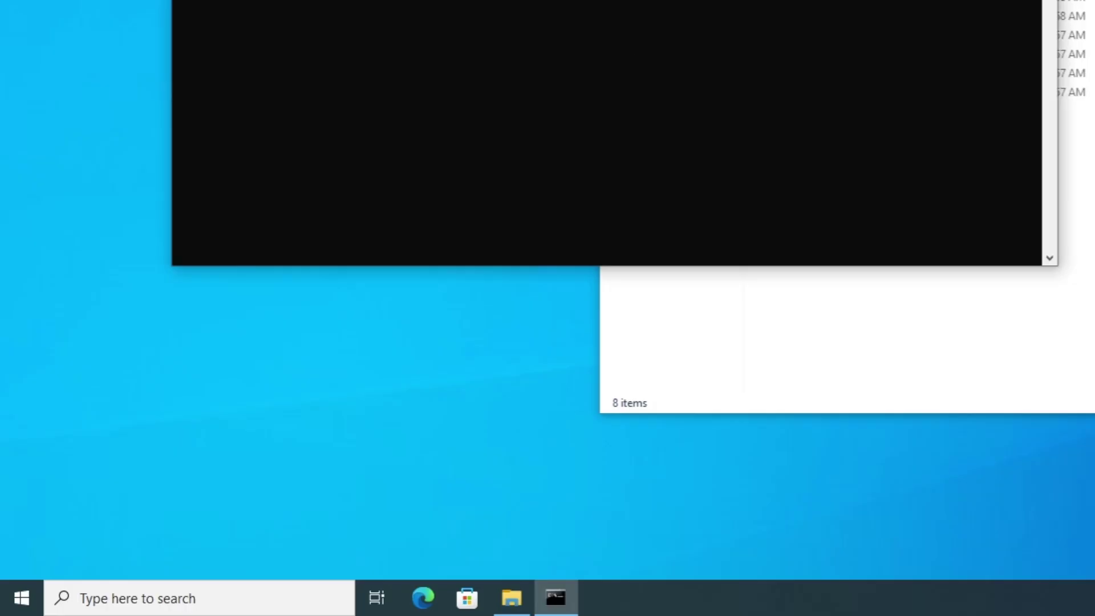
left_click_drag(171, 142, 517, 142)
left_click_drag(648, 0, 934, 0)
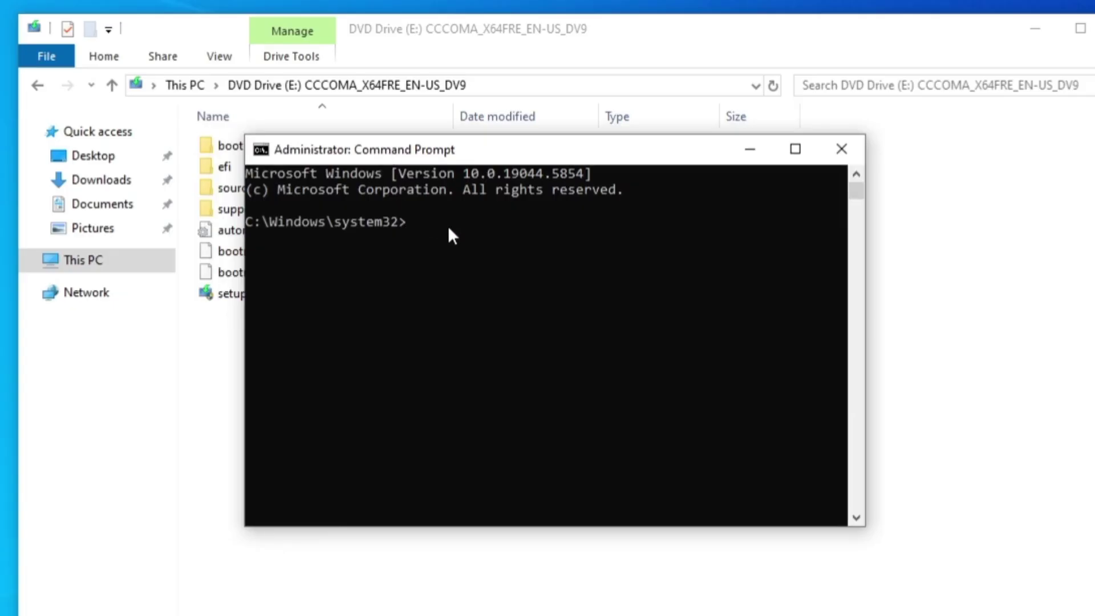
left_click(507, 87)
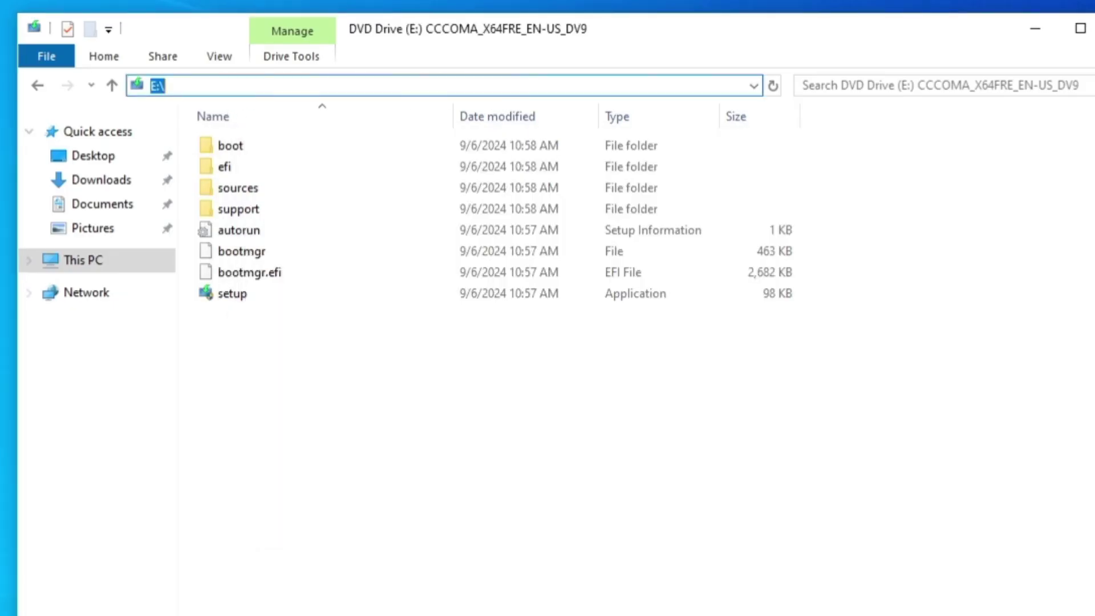
key("alt+Tab")
left_click(453, 233)
Switch to E: and run setup.exe /Product Server /Compat IgnoreWarning /MigrateDrivers All
type("E")
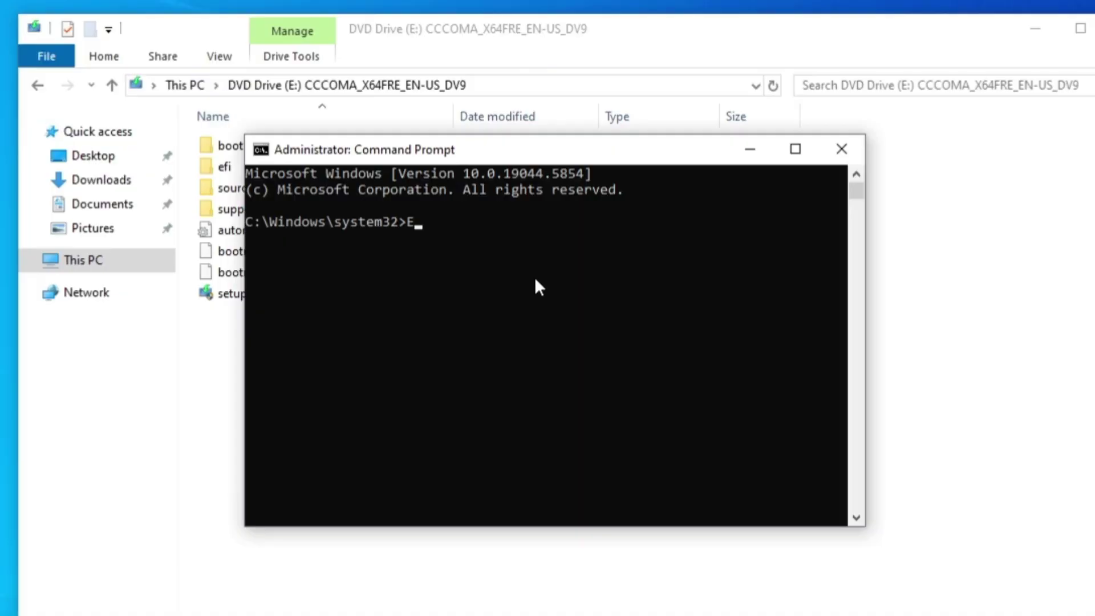
type(":")
key("Return")
type("setup.exe /")
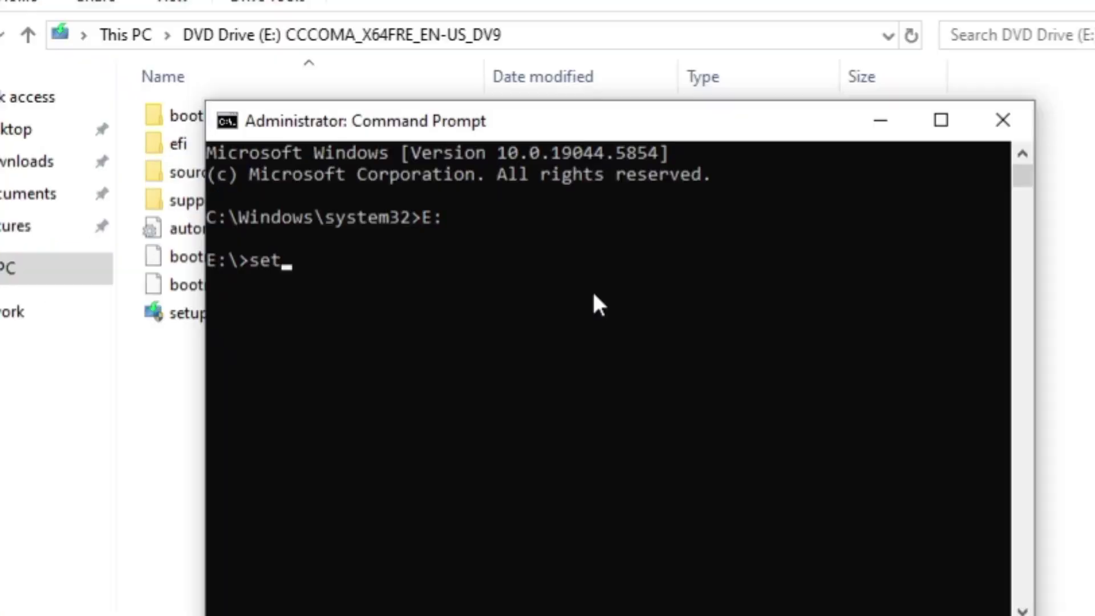
type("Product Server ")
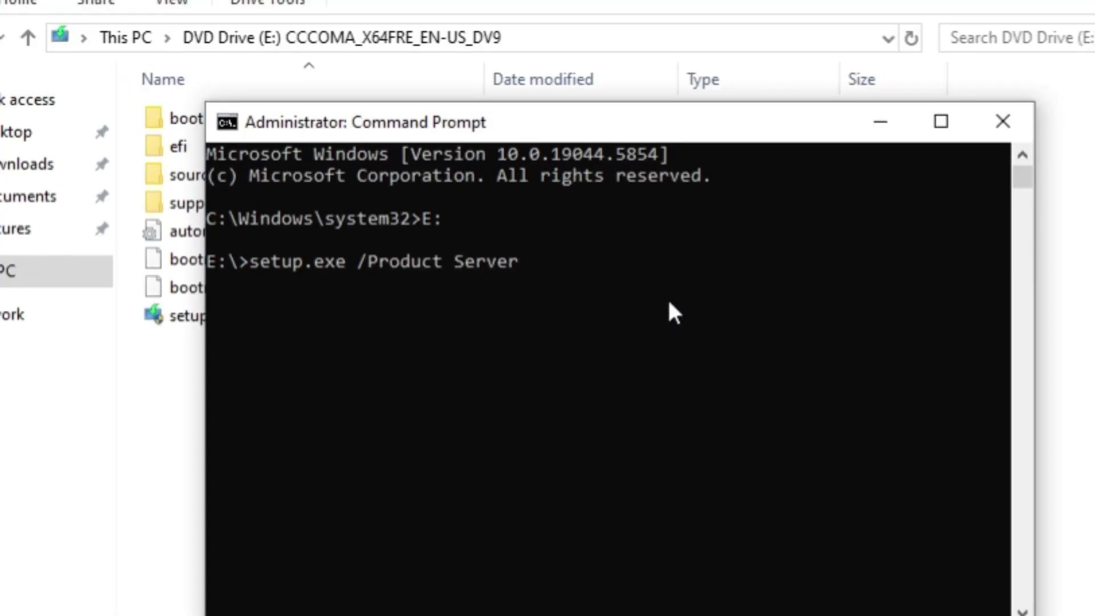
type("/Compat IgnoreWarning ")
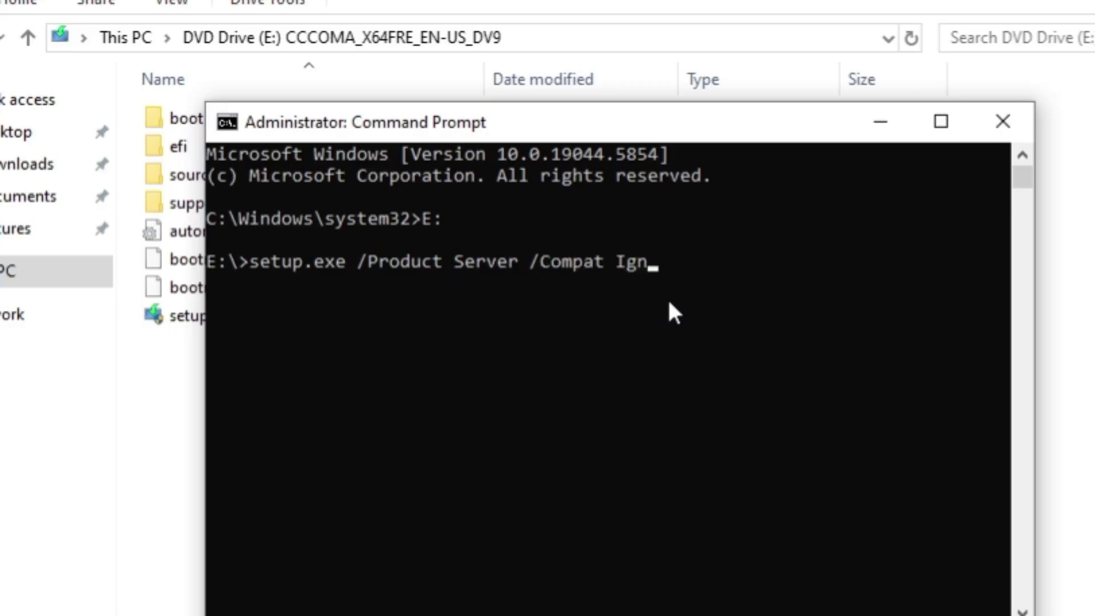
type("/M")
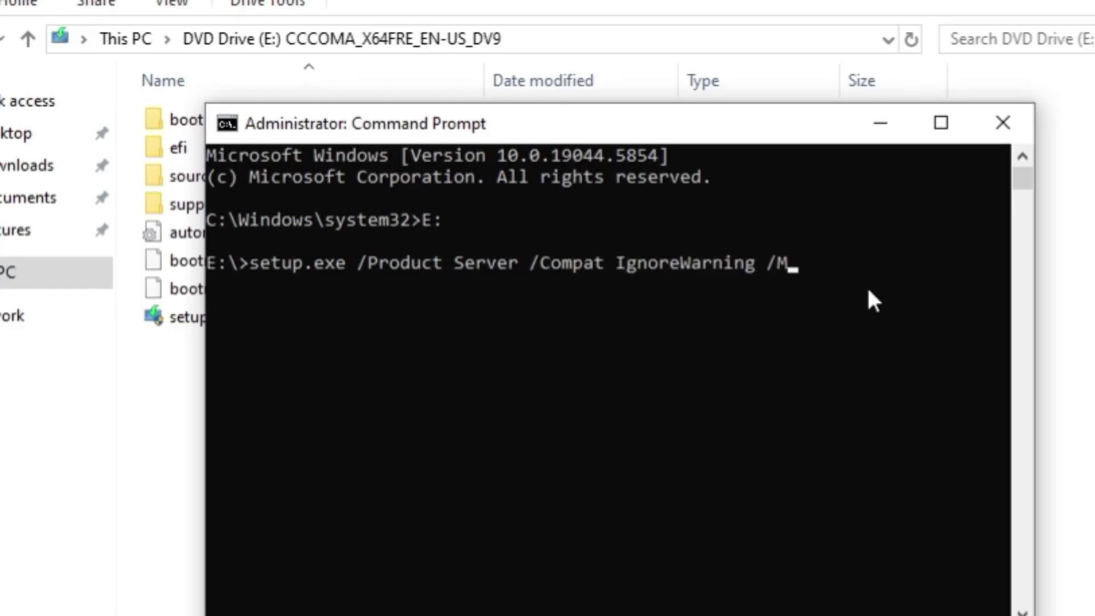
type("igrateDrivers All")
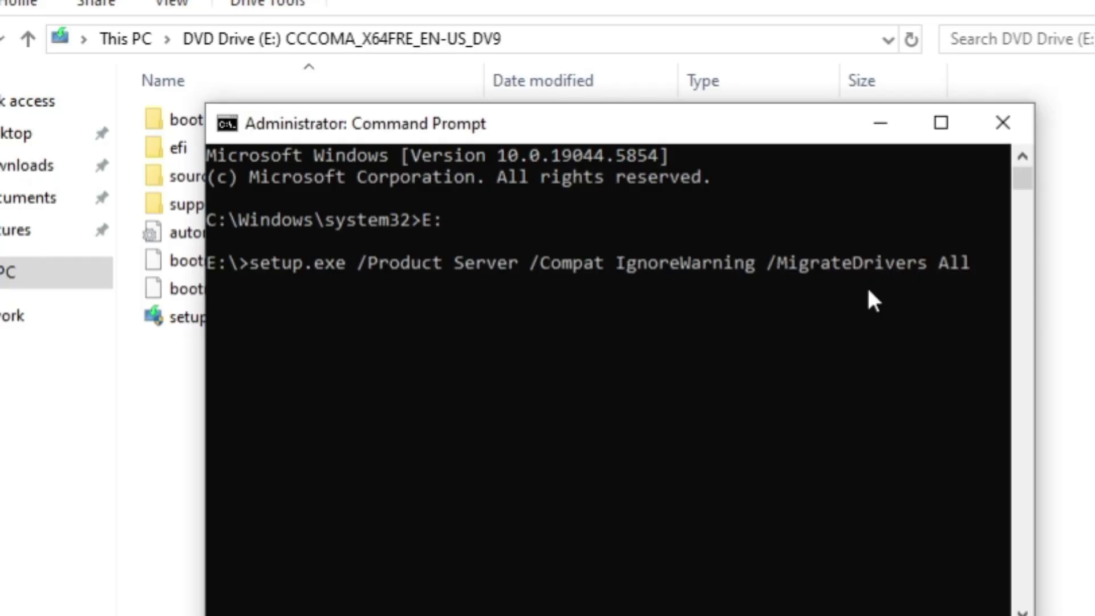
key("Return")
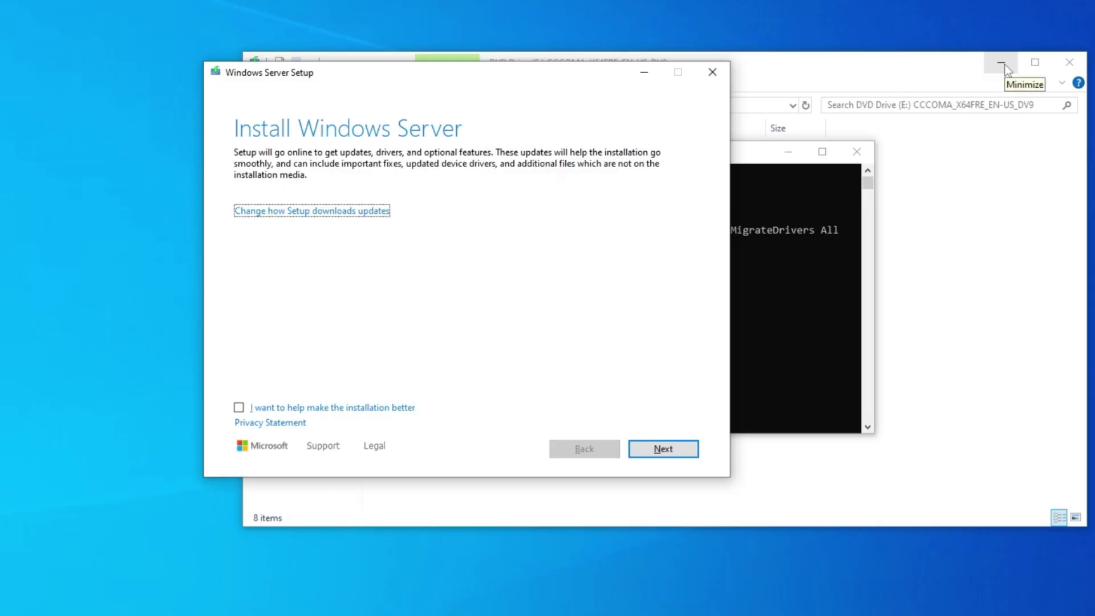
Minimize File Explorer and Command Prompt, then continue past the Install Windows Server page
left_click(955, 141)
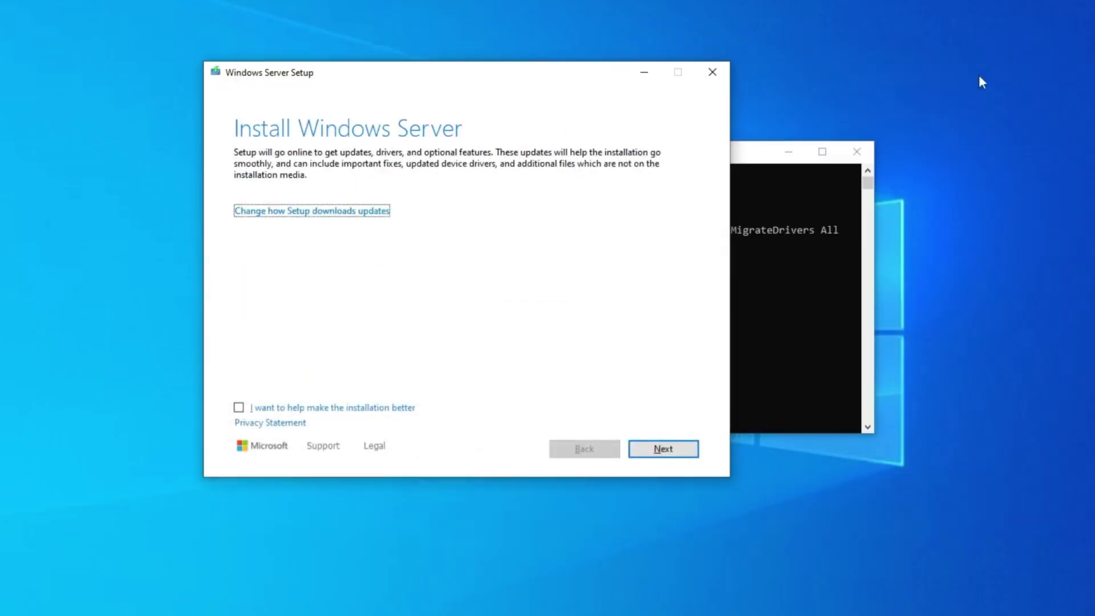
left_click(782, 152)
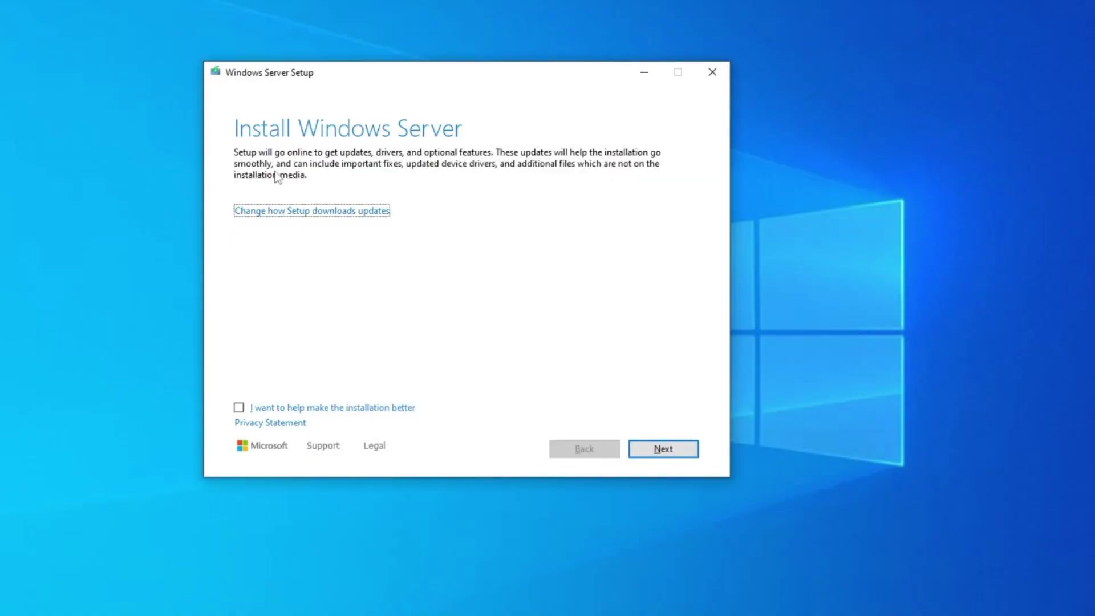
left_click(642, 454)
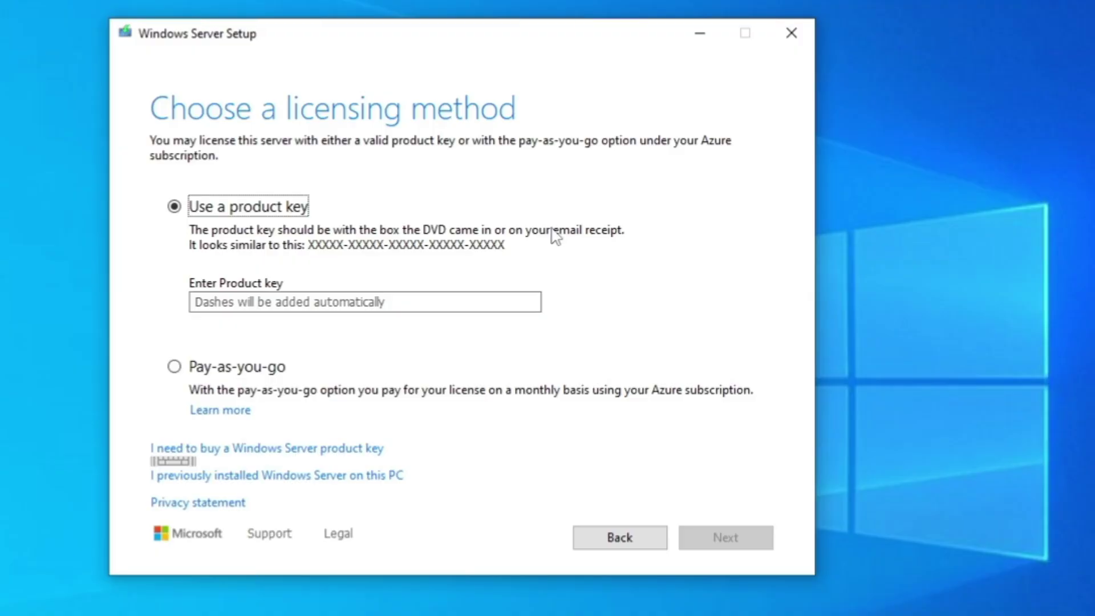
Skip the product key via 'I previously installed Windows Server', then select Windows 11 Pro
left_click(280, 479)
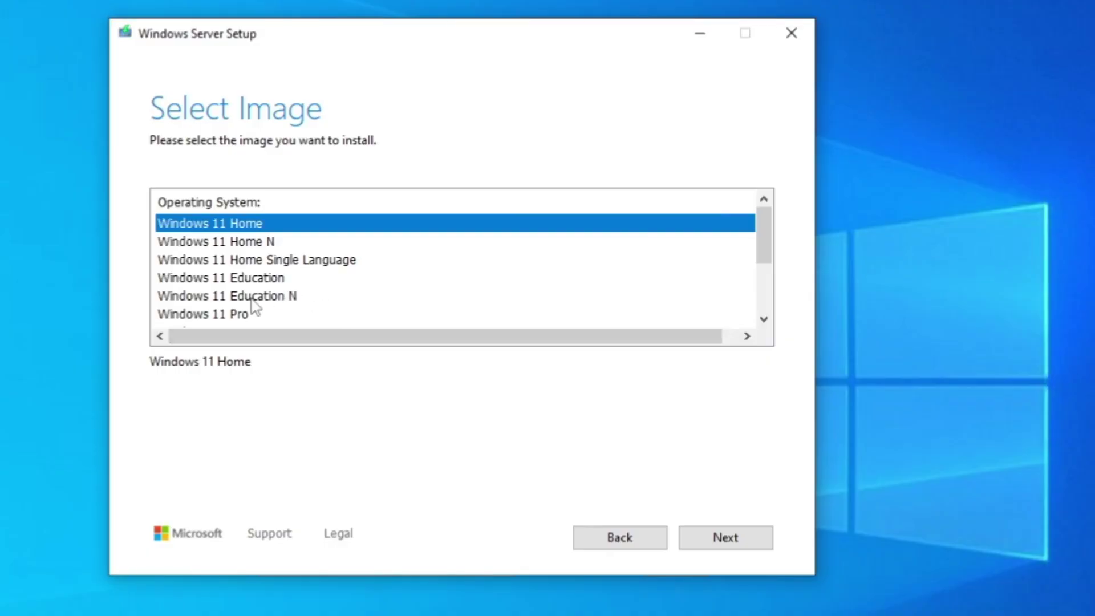
left_click(244, 319)
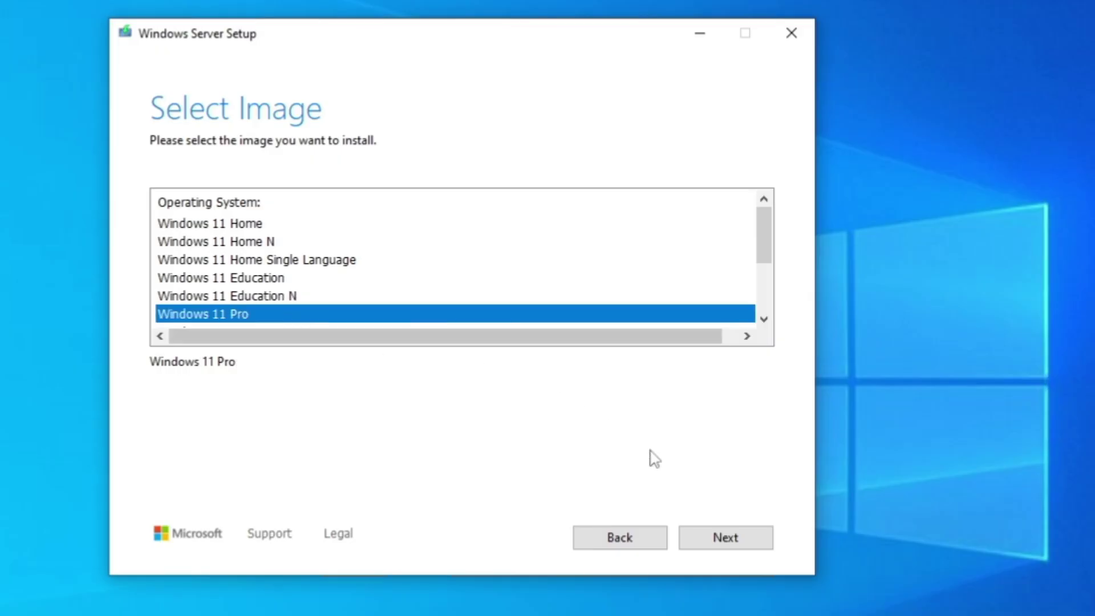
left_click(722, 536)
scroll(627, 260, "down", 1)
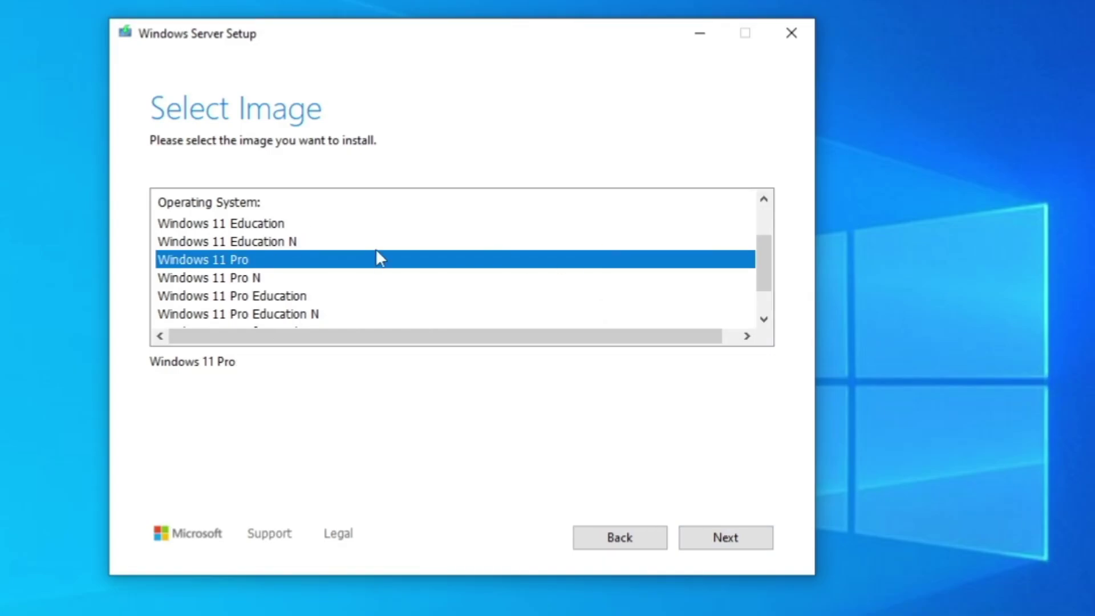
left_click(739, 539)
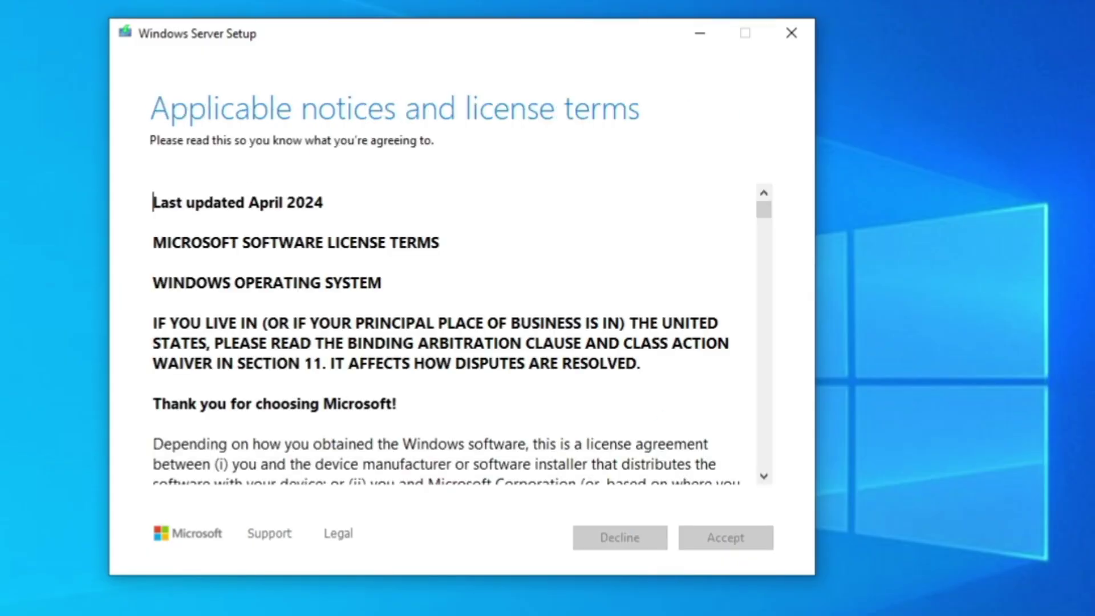
Accept the license, keep personal files only, and install Windows 11 Pro
left_click(714, 544)
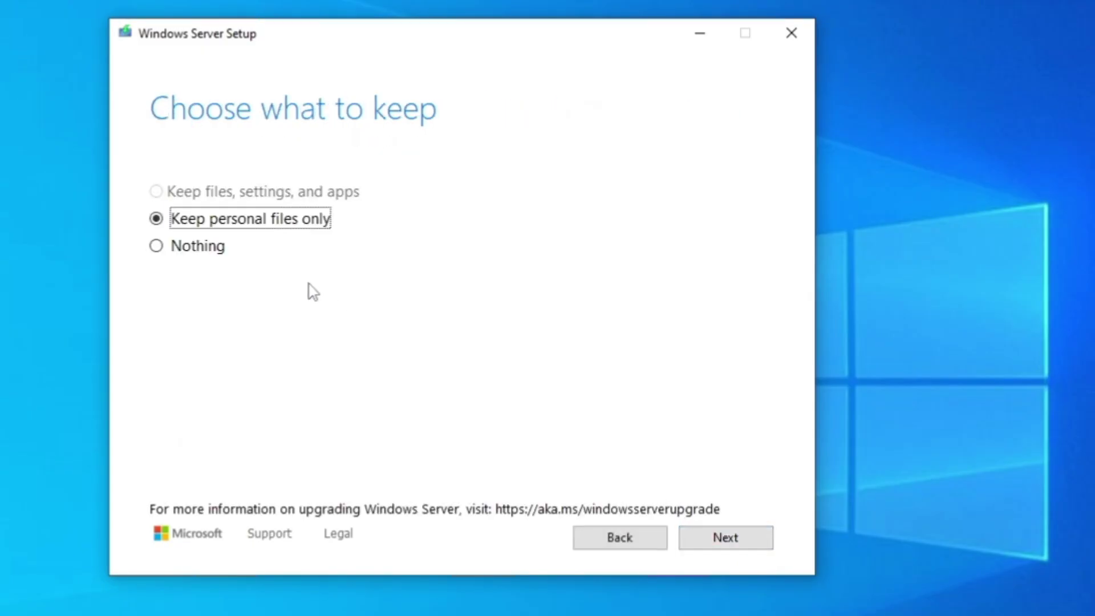
key("Return")
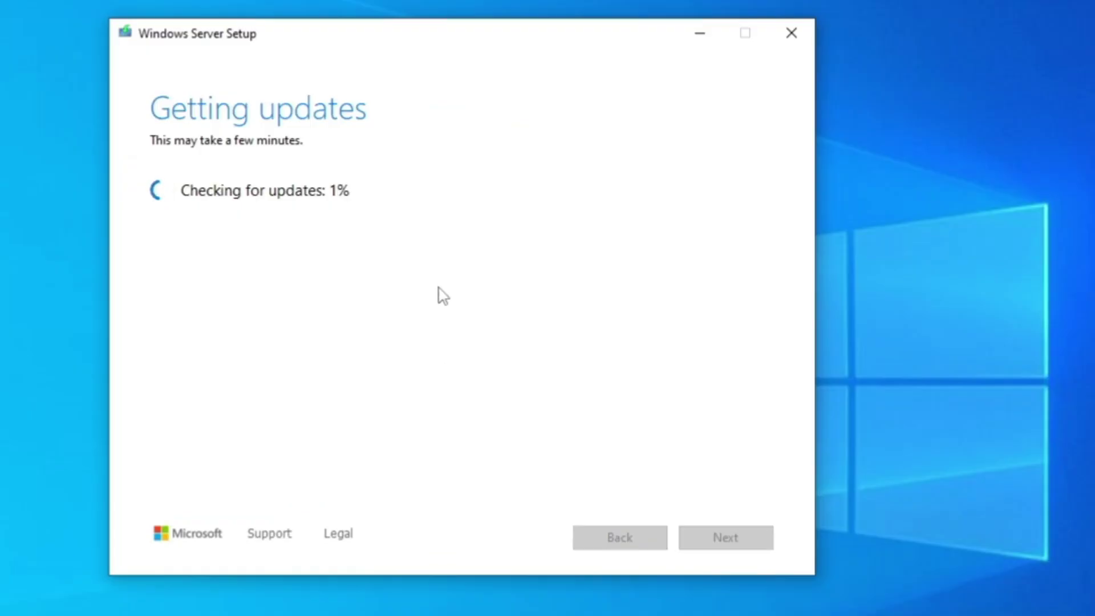
left_click(1036, 215)
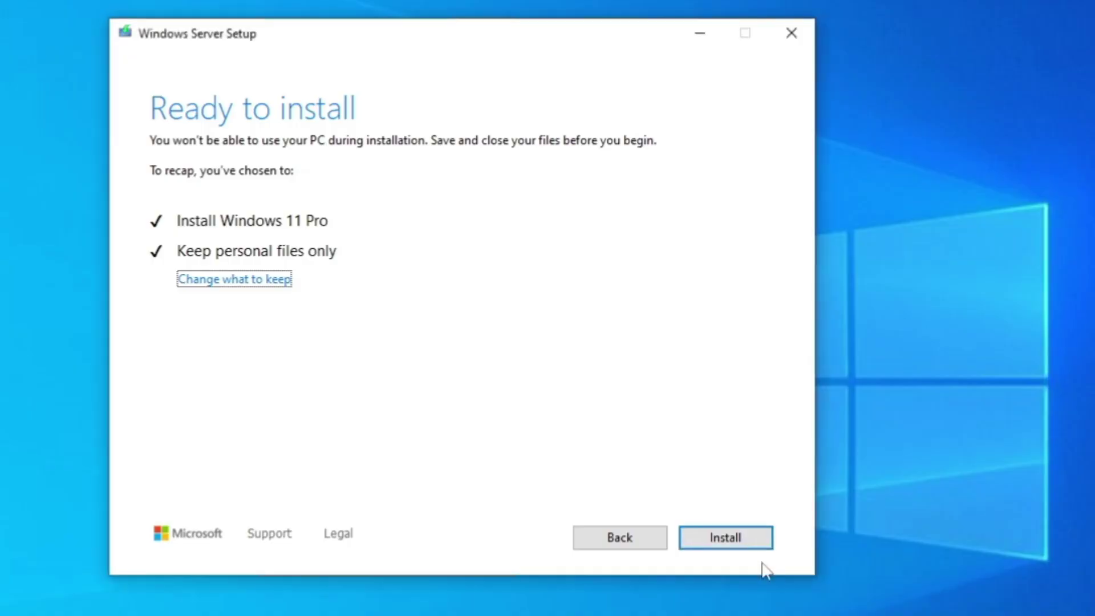
left_click(755, 543)
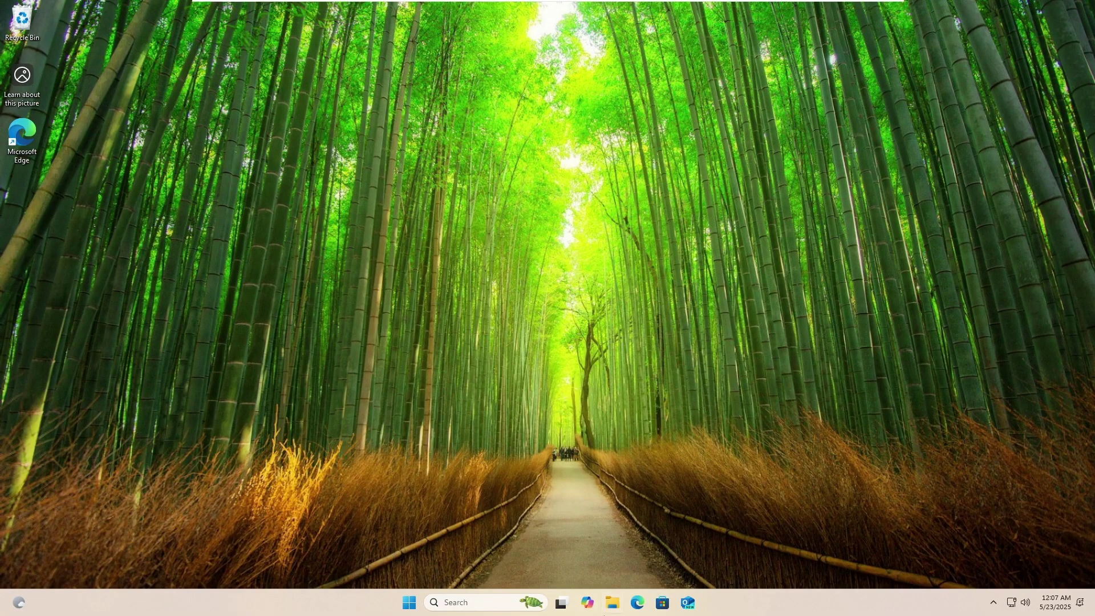
Search Start for winver and launch the About Windows version information
left_click(408, 605)
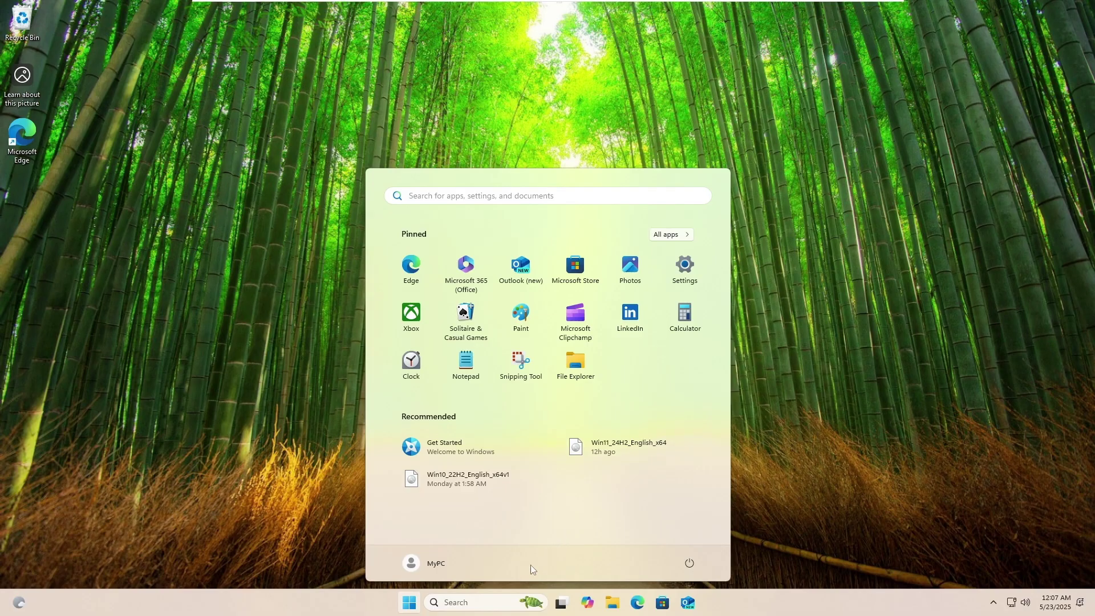
left_click(459, 602)
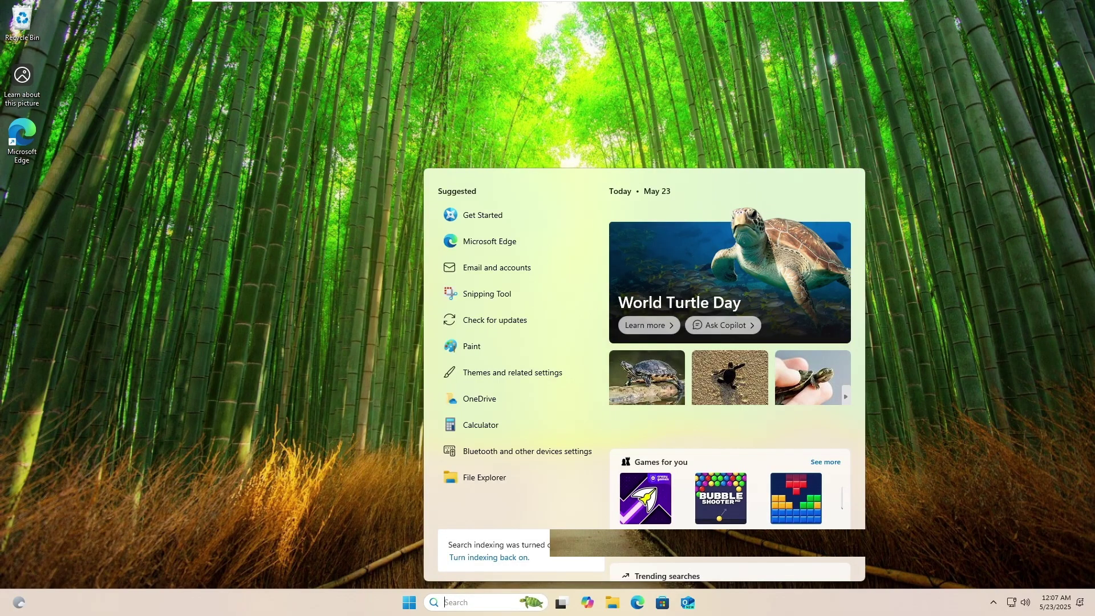
type("winvere")
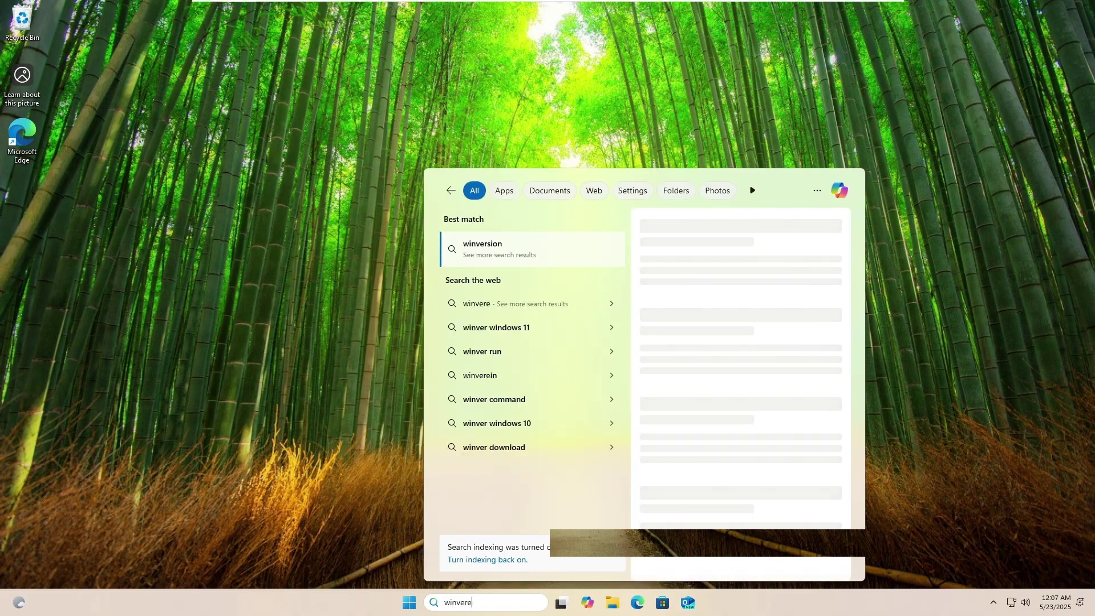
key("BackSpace")
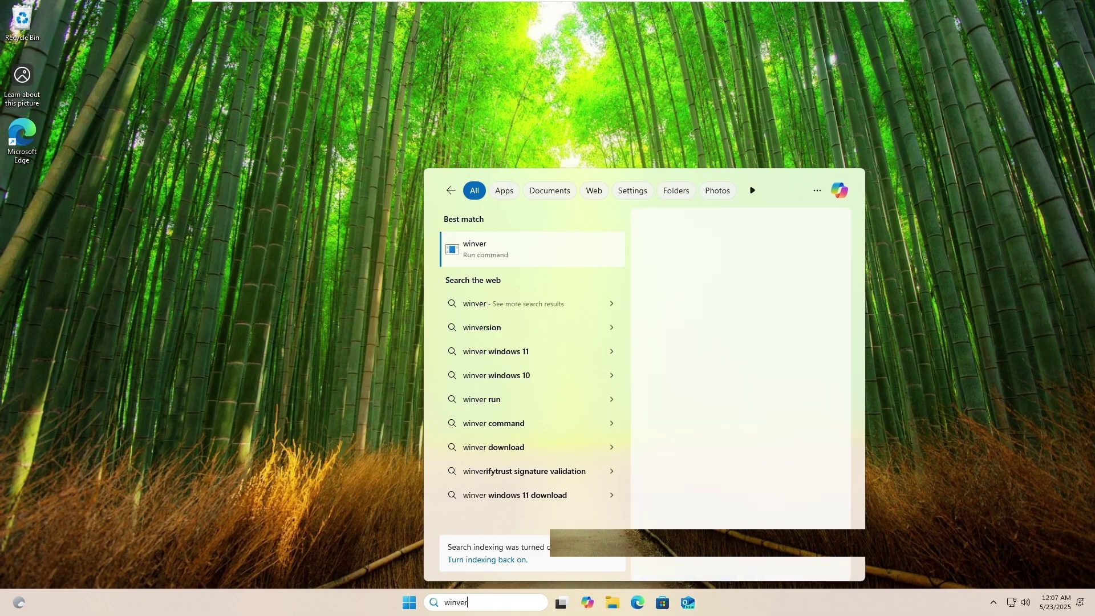
key("Return")
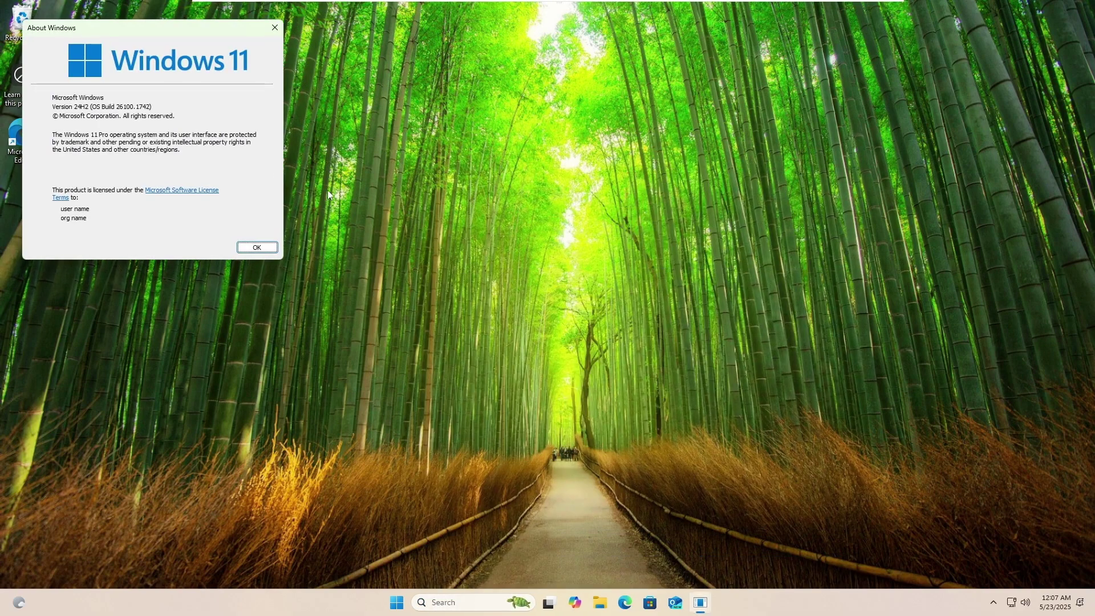
Check About Windows shows Version 24H2 (OS Build 26100.1742), then close it
left_click_drag(211, 39, 630, 148)
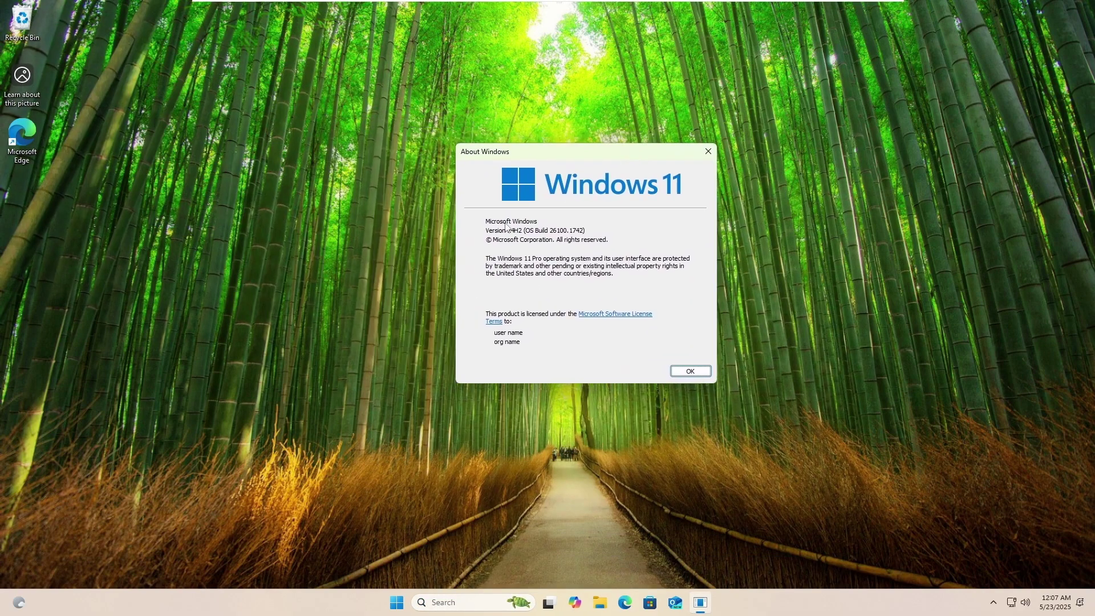
key("Escape")
key("super")
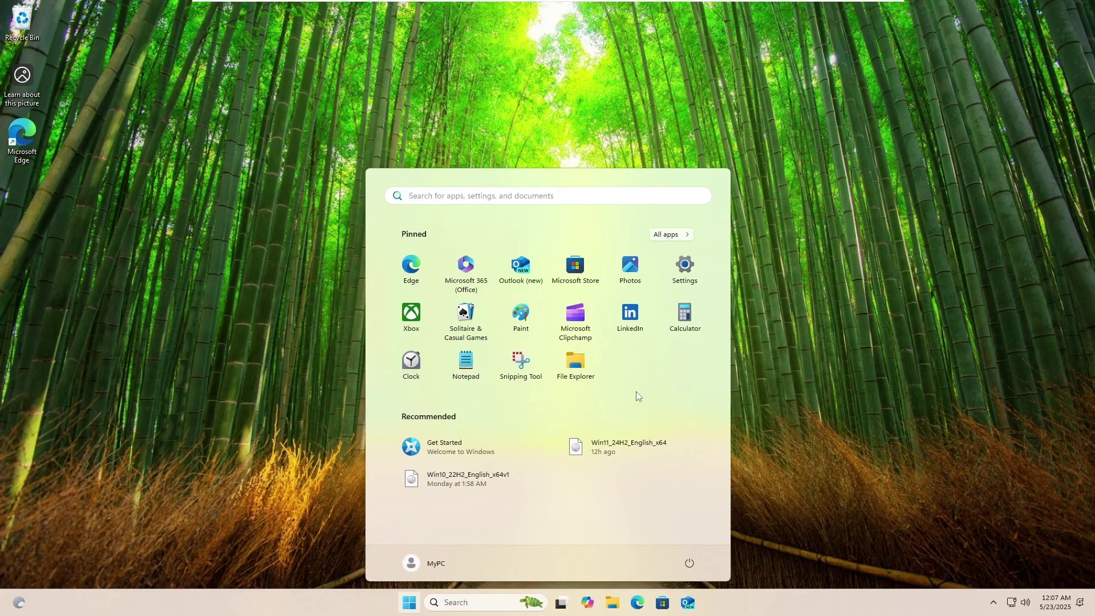